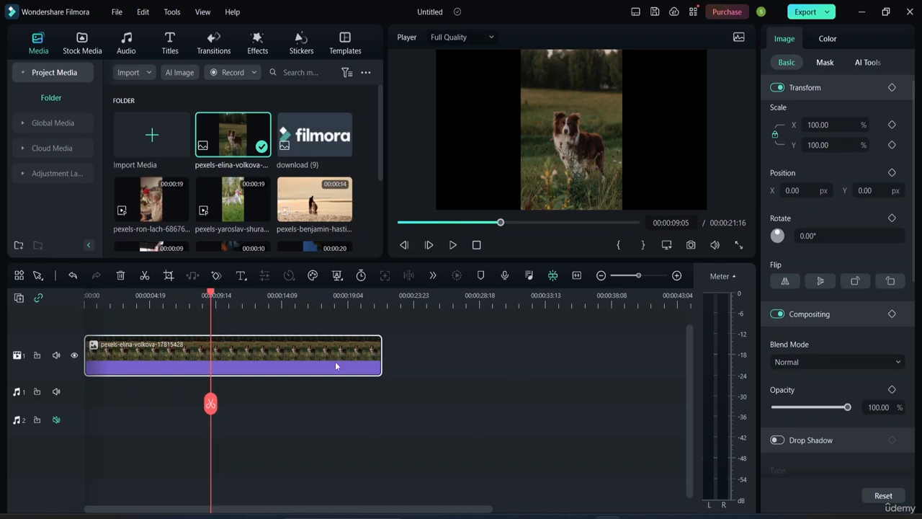
Step: Split the dog photo clip at 00:00:09:05, shift its second piece later on the track, and move the playhead to 00:00:13:18
left_click(211, 404)
left_click_drag(263, 360, 319, 358)
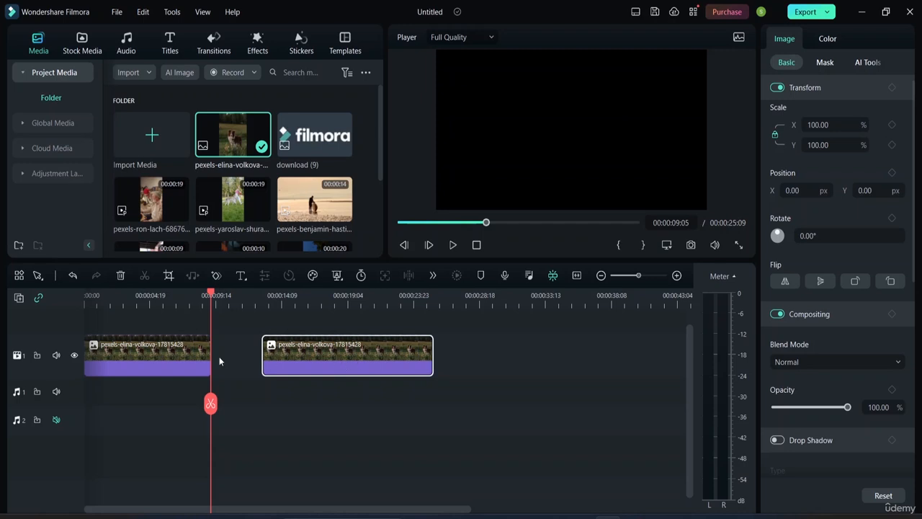
left_click_drag(209, 405, 272, 402)
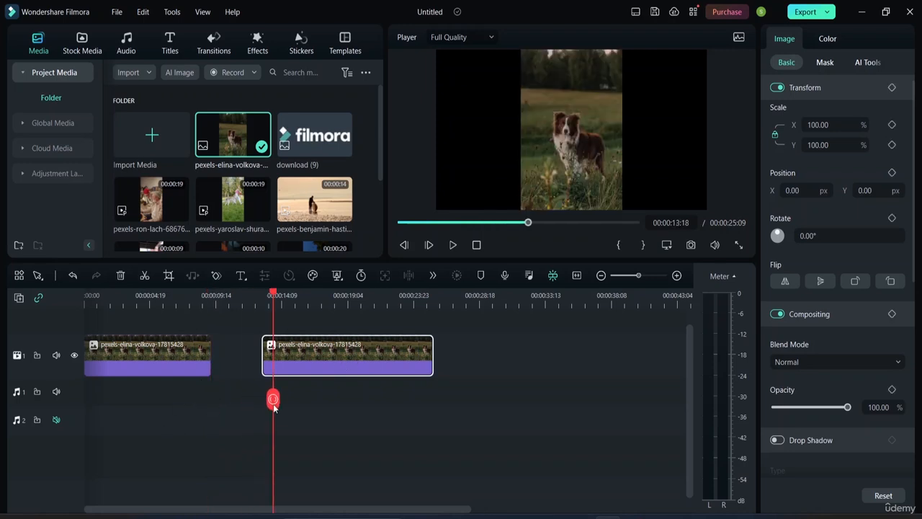
left_click(343, 355)
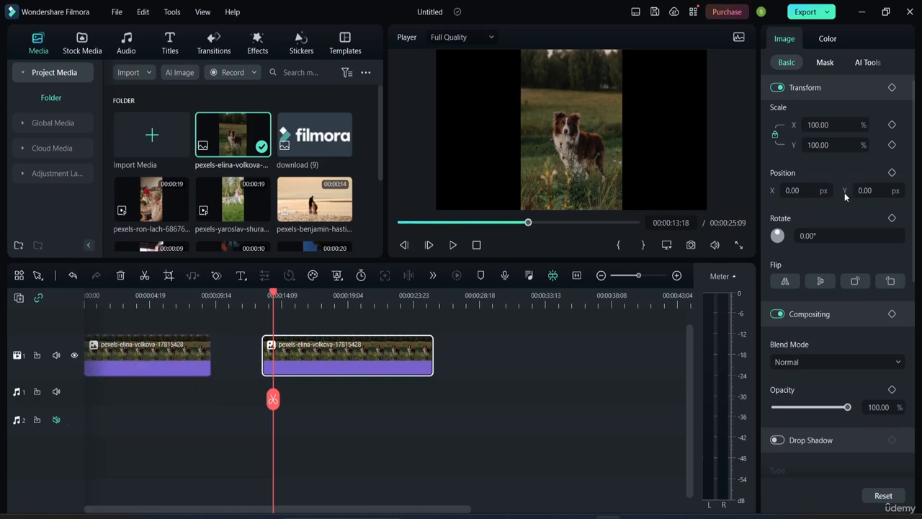
Step: Examine the colour correction options for the second clip: Basic, HSL, Curves and Color Wheels
left_click(828, 40)
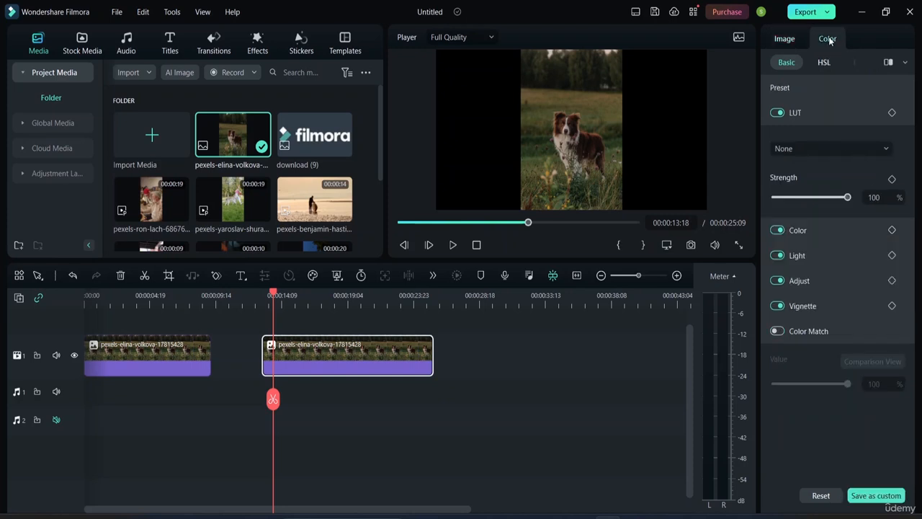
left_click(904, 64)
left_click(903, 66)
left_click(824, 63)
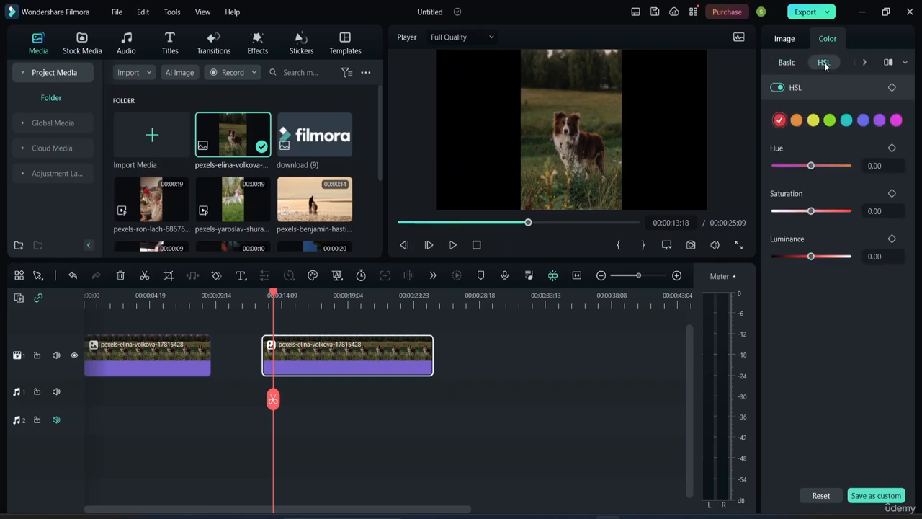
left_click(864, 63)
left_click(784, 64)
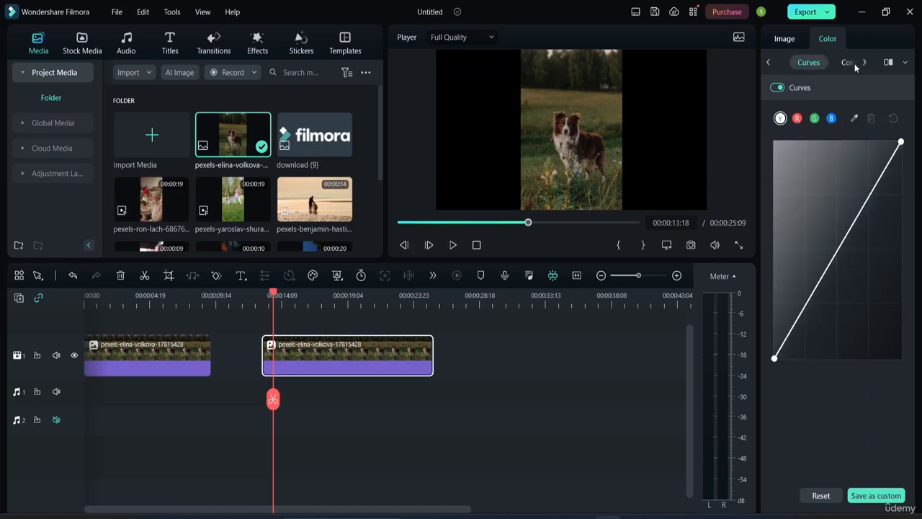
left_click(825, 63)
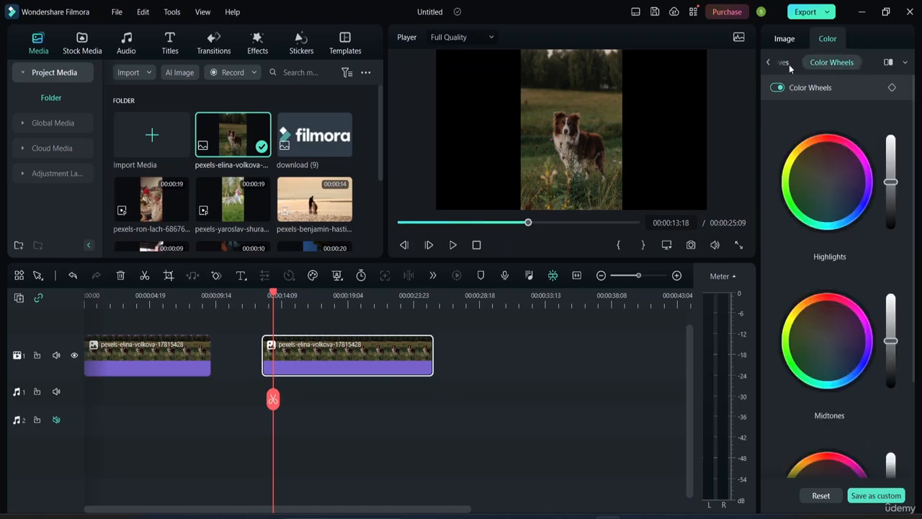
left_click(789, 64)
left_click(769, 63)
left_click(786, 63)
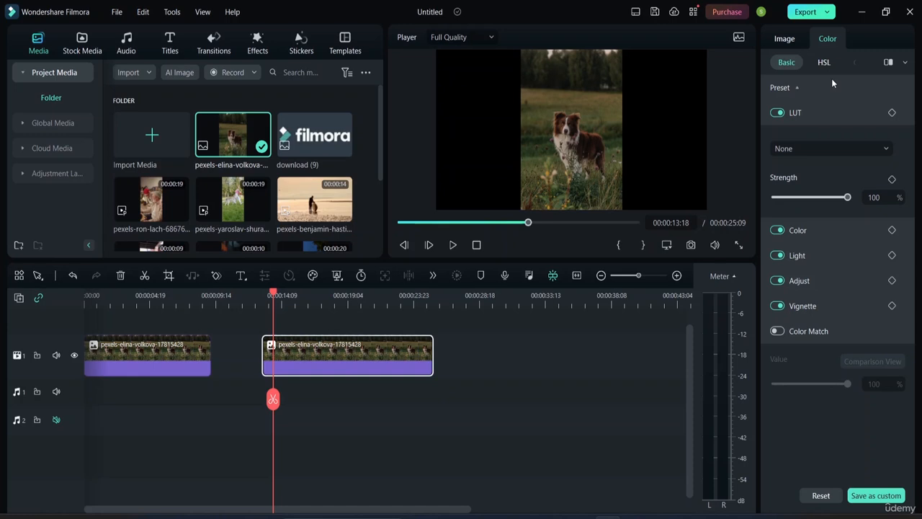
Step: Hide the audio meter beside the timeline
left_click(735, 276)
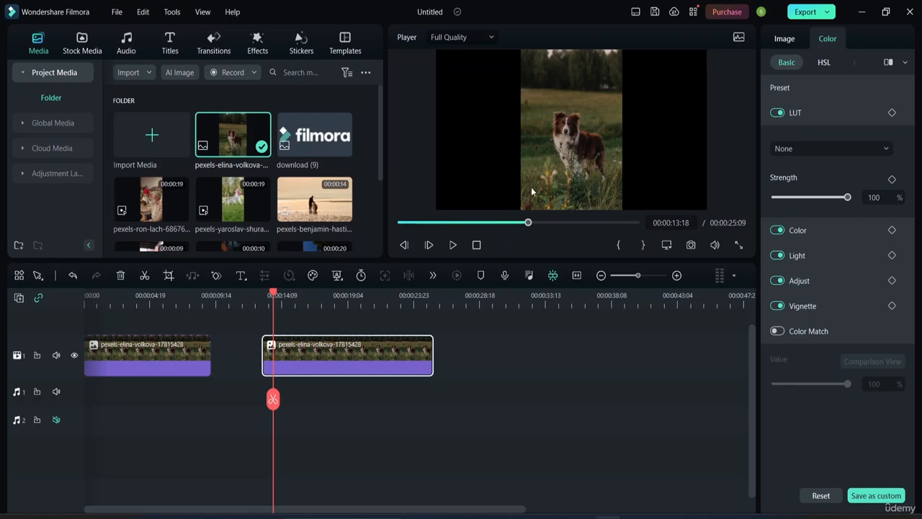
left_click(804, 112)
left_click(805, 110)
left_click(868, 150)
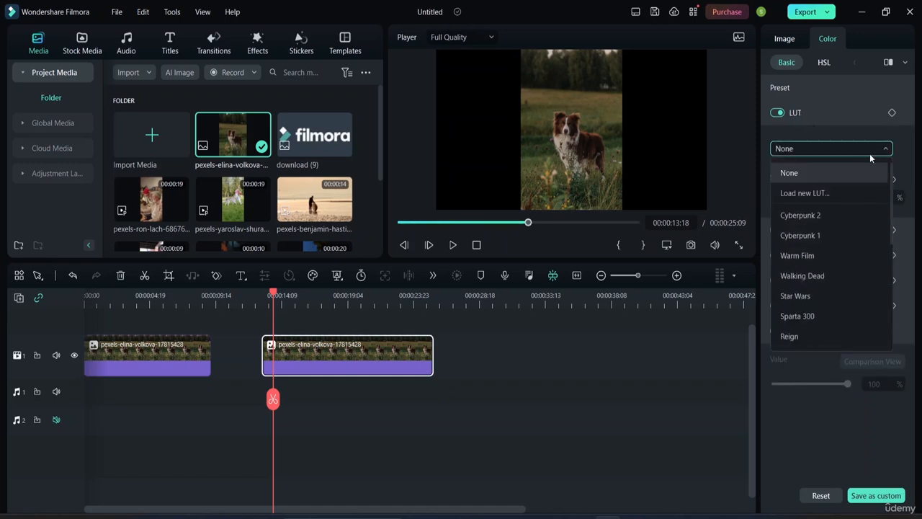
left_click(812, 197)
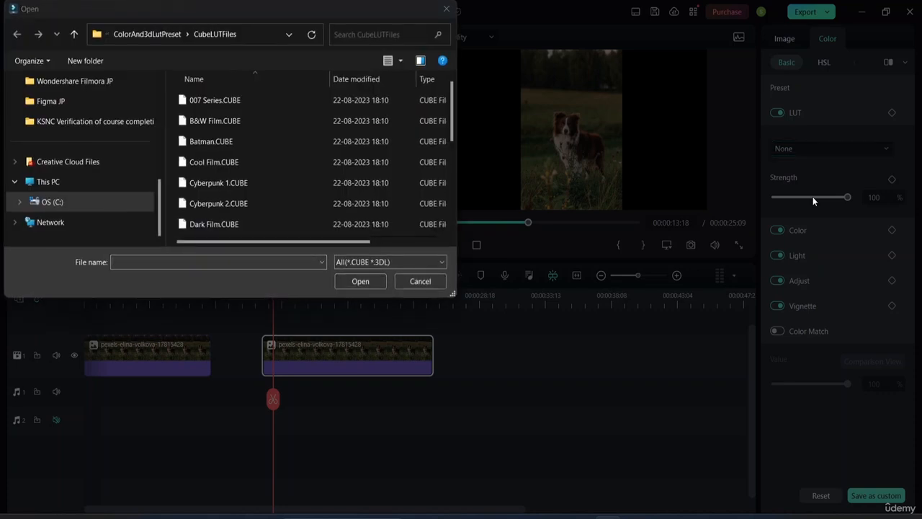
left_click(446, 9)
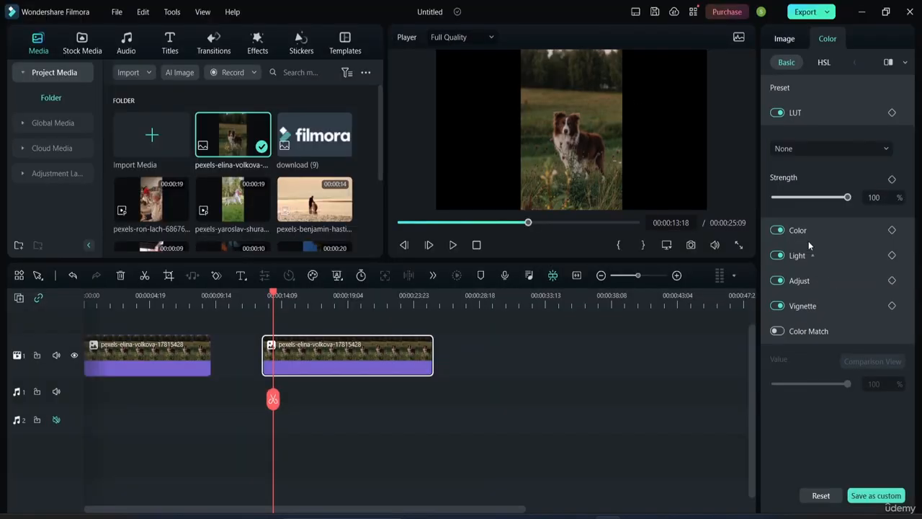
Step: Try the Cyberpunk 1, Cyberpunk 2, Warm Film, Star Wars and B&W Film LUTs on the second clip
left_click(842, 152)
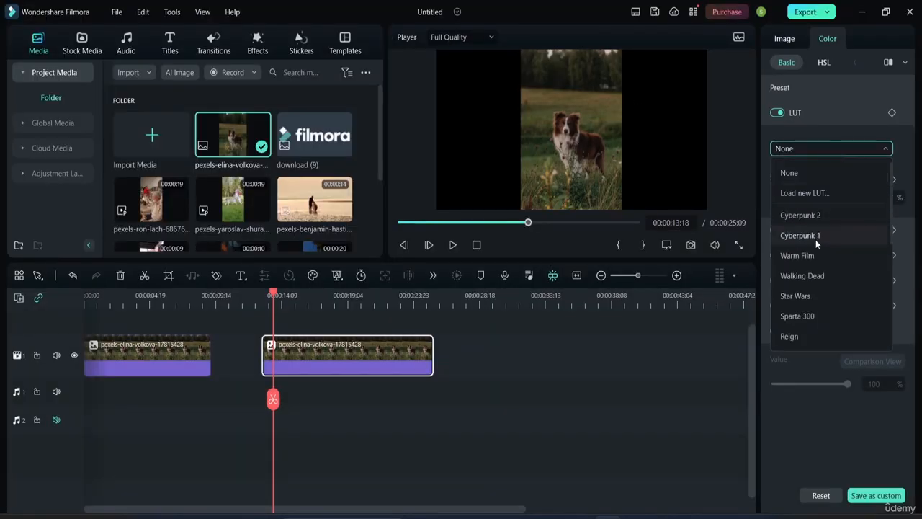
left_click(812, 238)
left_click(850, 149)
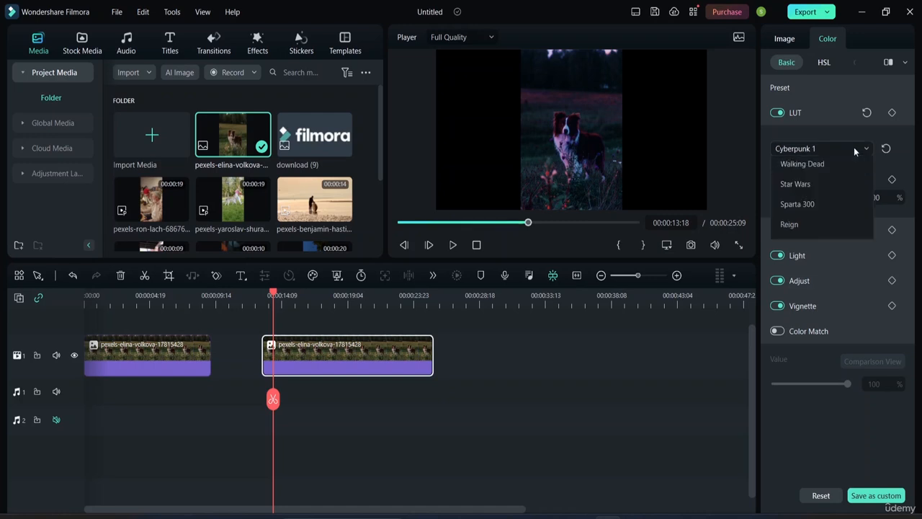
left_click(813, 218)
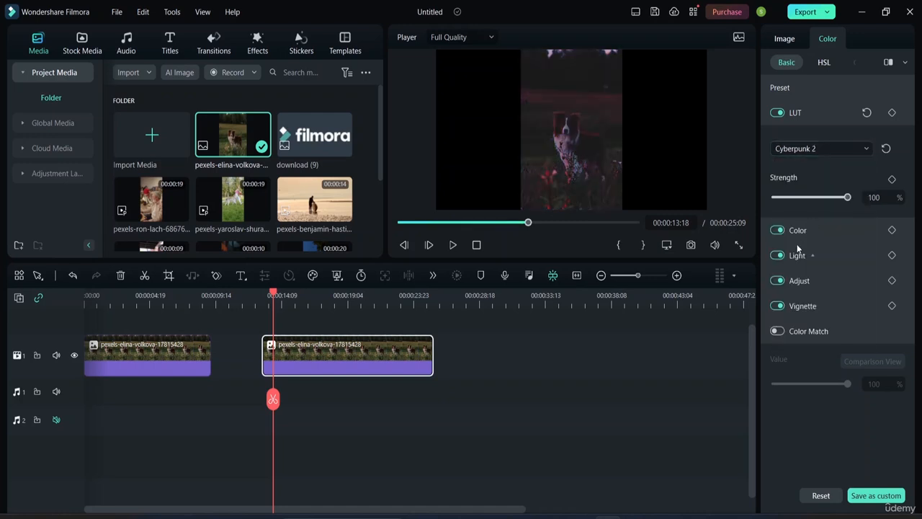
left_click(854, 147)
left_click(814, 252)
left_click(866, 149)
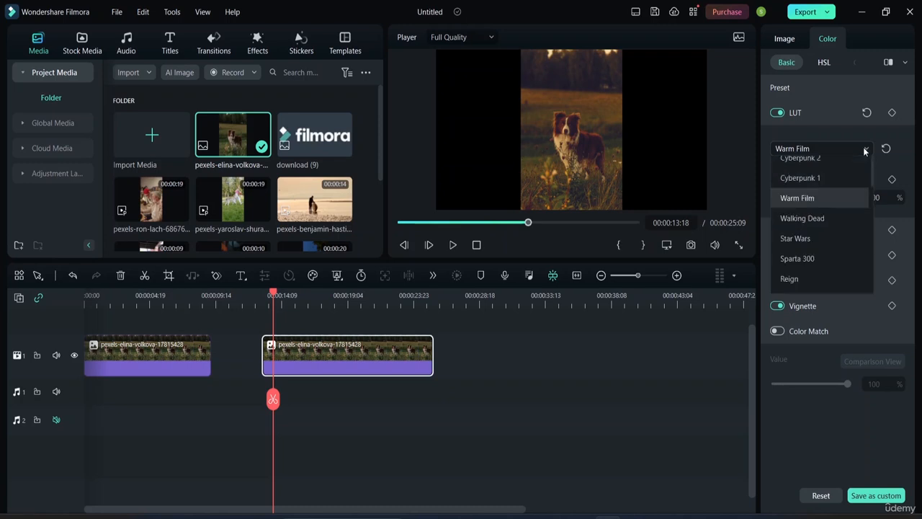
left_click(796, 297)
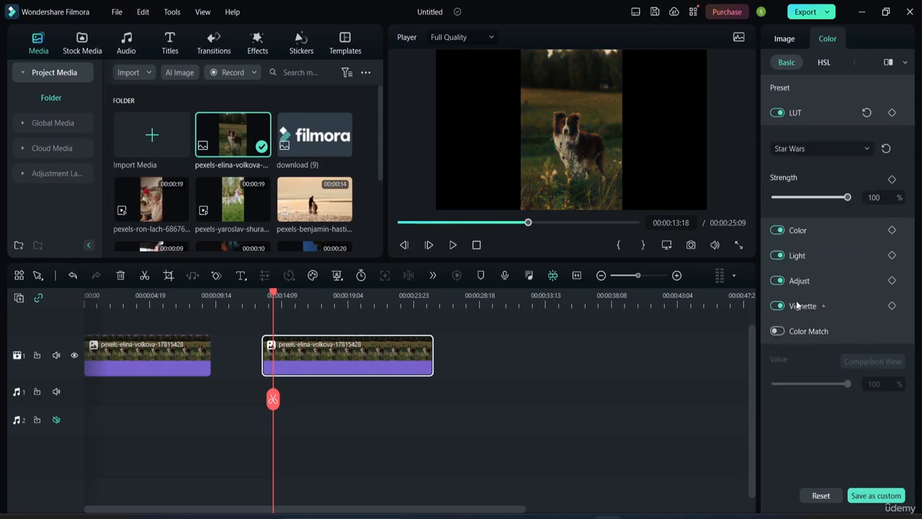
left_click(840, 150)
scroll(813, 288, "down", 5)
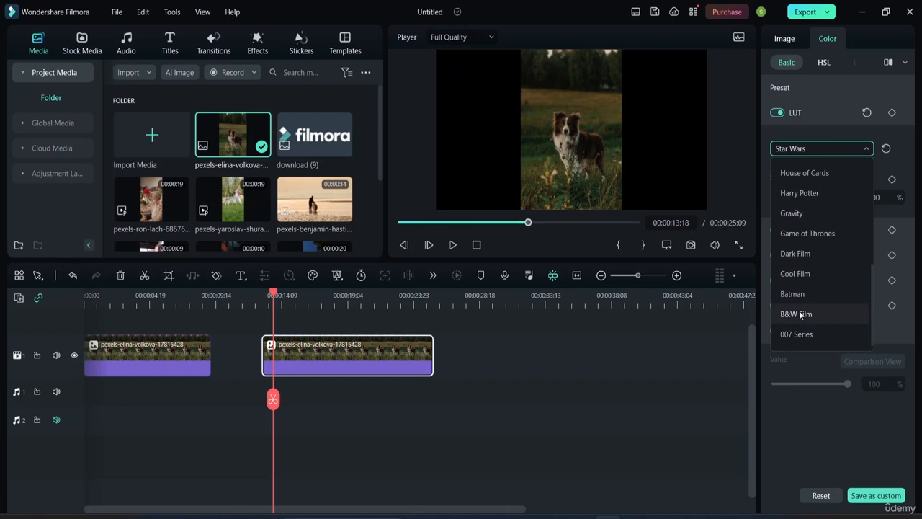
left_click(800, 314)
Step: Apply the Dark Film LUT to the second clip at 19% strength and enlarge the preview area
left_click(850, 150)
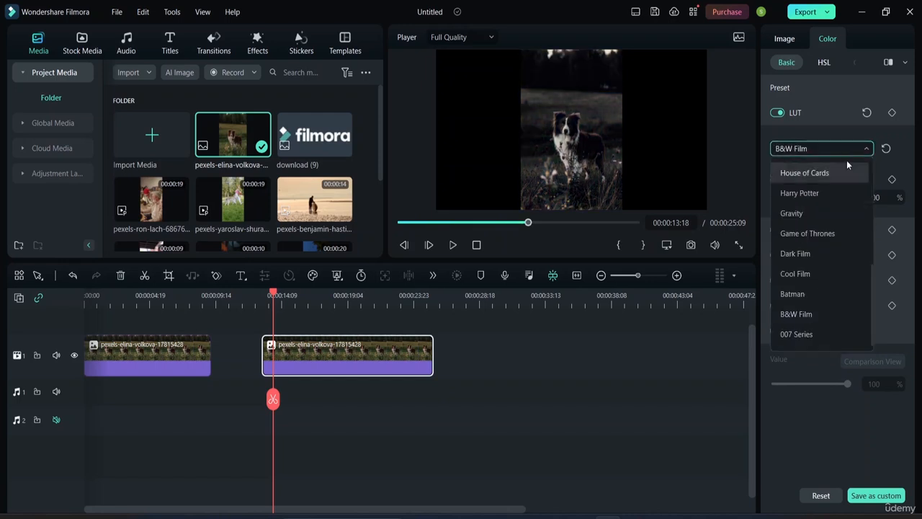
left_click(803, 256)
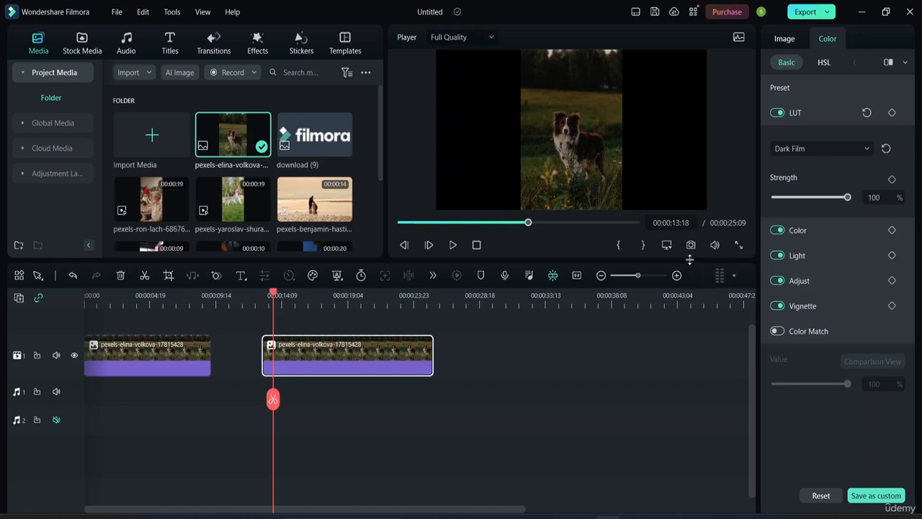
left_click_drag(683, 270, 695, 388)
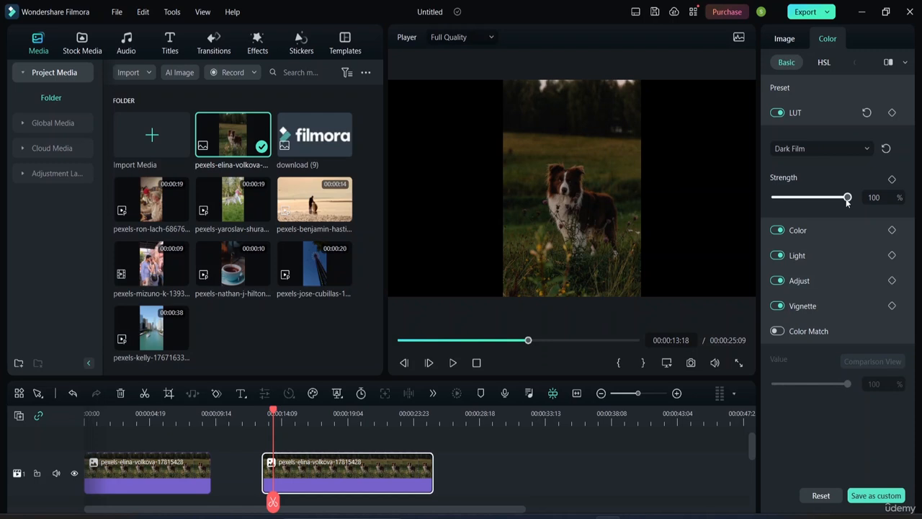
left_click_drag(847, 198, 787, 212)
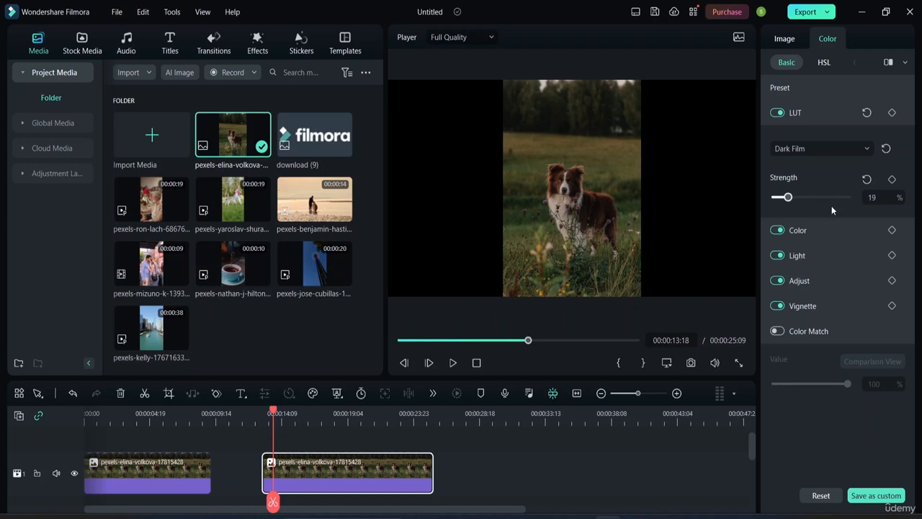
Step: Try automatic white balance on the second clip, and reset the tint it applies
left_click(809, 112)
left_click(812, 138)
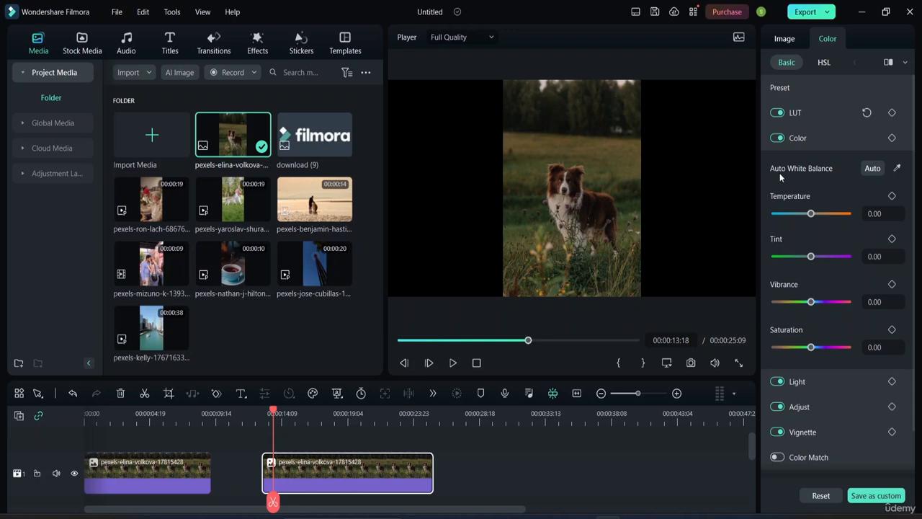
left_click(872, 170)
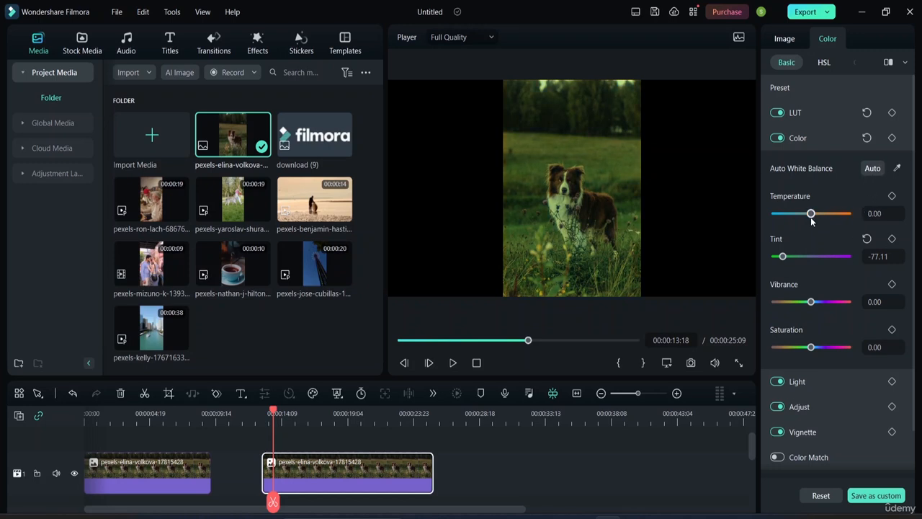
left_click(867, 239)
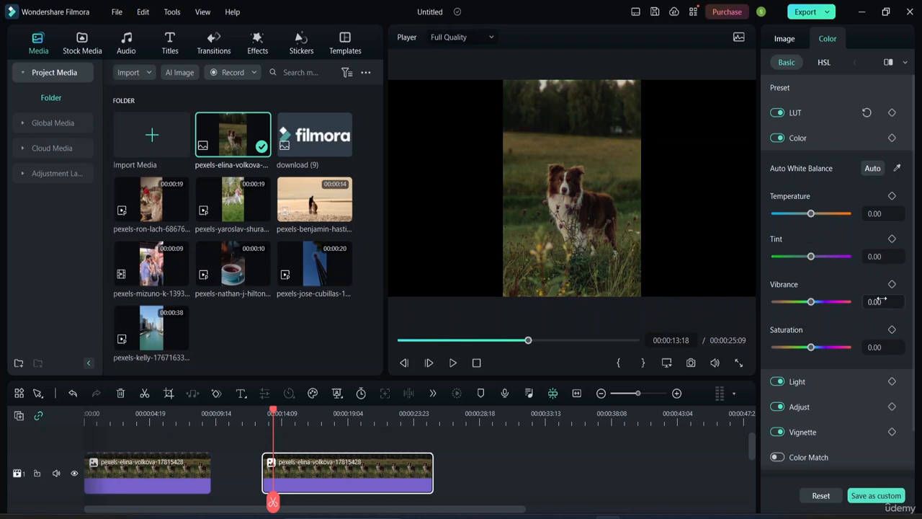
Step: Set the second clip's temperature to 53.72, tint to -12.40, vibrance to -61.98 and saturation to 45.45
left_click(811, 215)
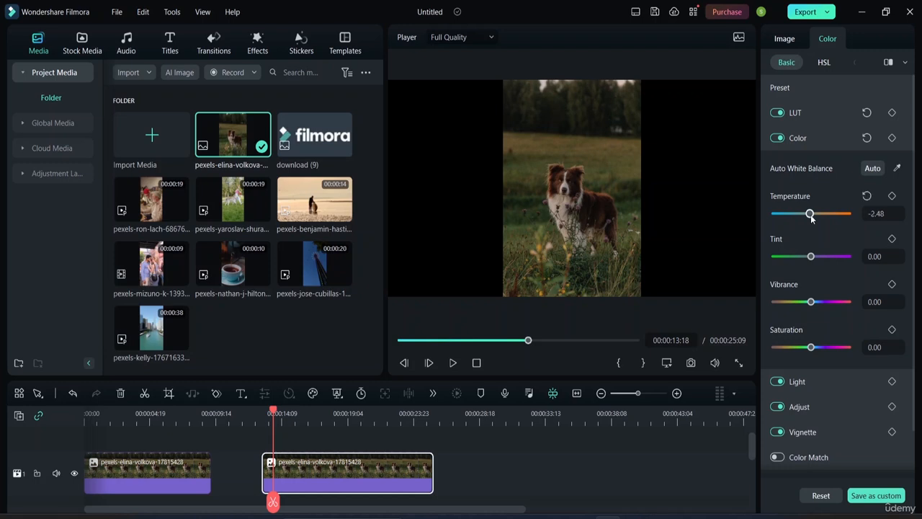
left_click_drag(811, 216, 831, 228)
left_click(892, 195)
mouse_move(810, 256)
left_mouse_down()
mouse_move(795, 259)
mouse_move(826, 263)
mouse_move(807, 264)
left_mouse_up()
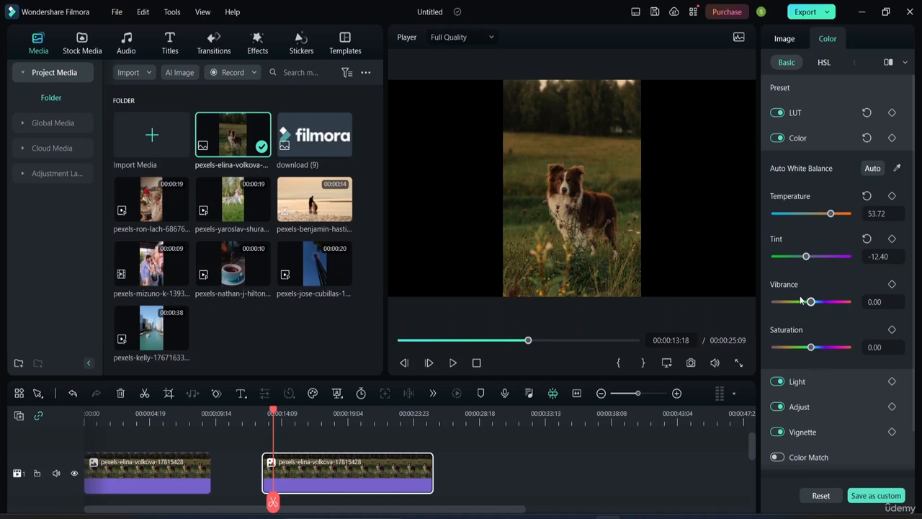
left_click_drag(812, 305, 786, 314)
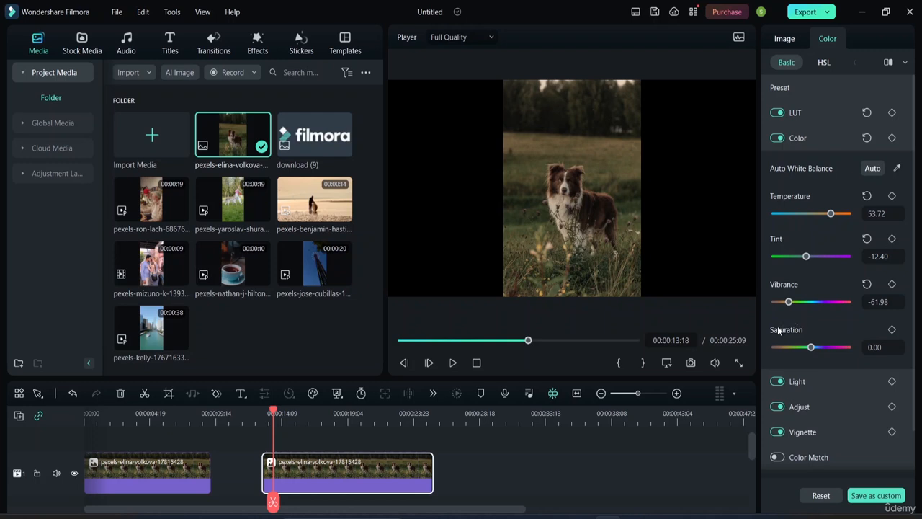
left_click_drag(810, 348, 828, 357)
Step: Try sampling a white balance reference colour for the second clip with the eyedropper
left_click(898, 170)
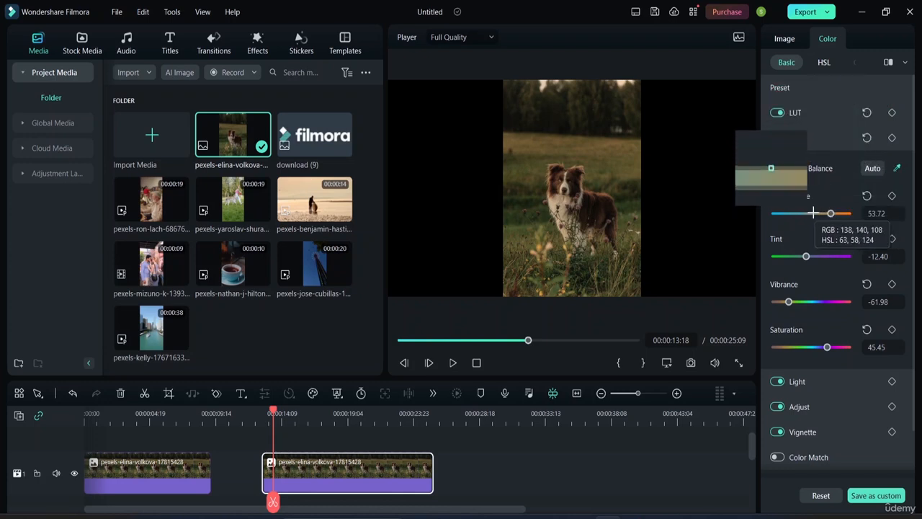
left_click(838, 214)
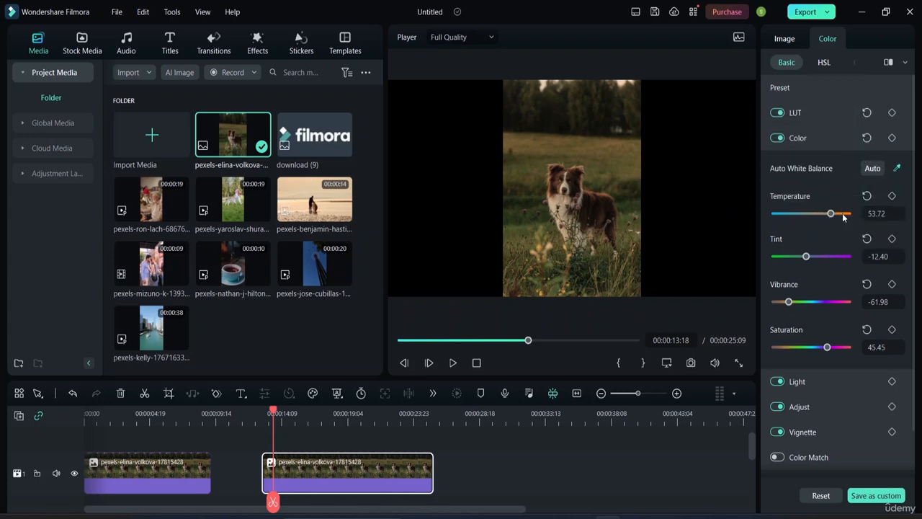
left_click(596, 152)
left_click_drag(847, 215, 834, 214)
scroll(809, 368, "down", 1)
scroll(829, 216, "up", 1)
Step: Set the second clip's exposure to 47.11 and its brightness to -44.54 in the light adjustments
left_click(812, 138)
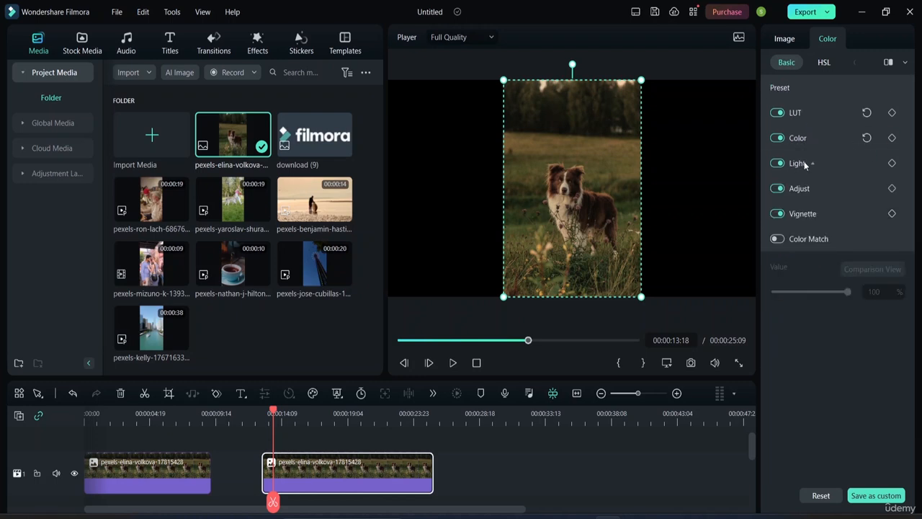
left_click(811, 164)
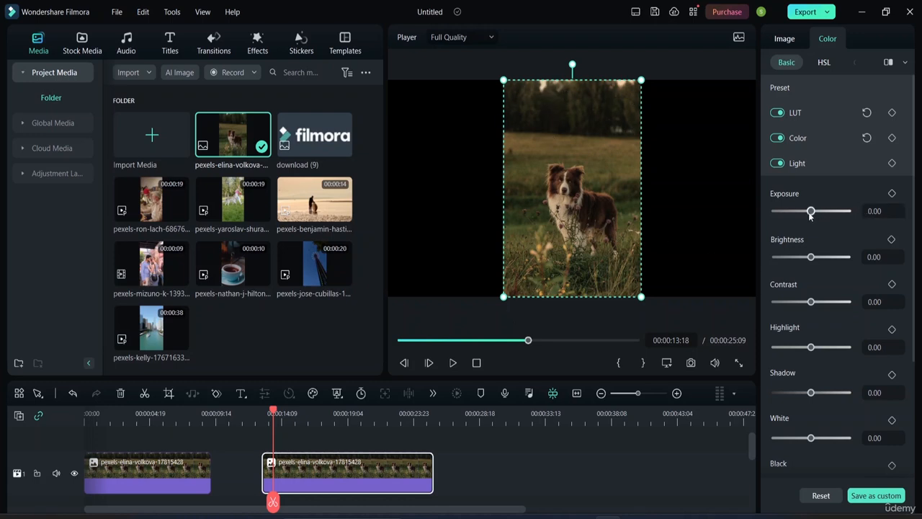
left_click_drag(809, 211, 773, 221)
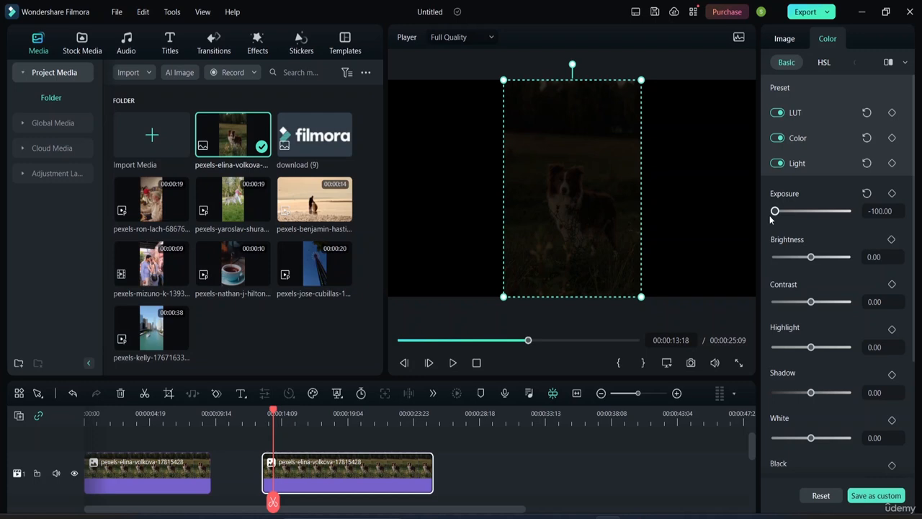
left_click_drag(773, 220, 829, 227)
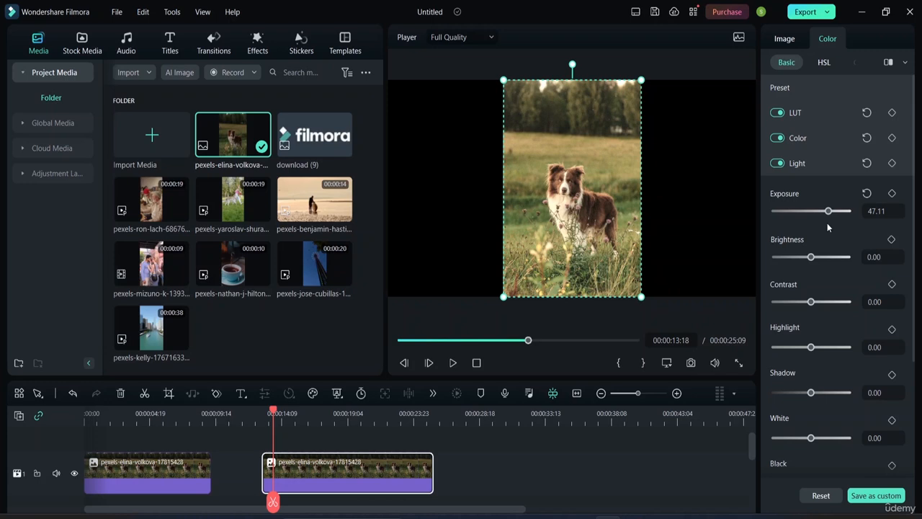
left_click_drag(808, 257, 796, 266)
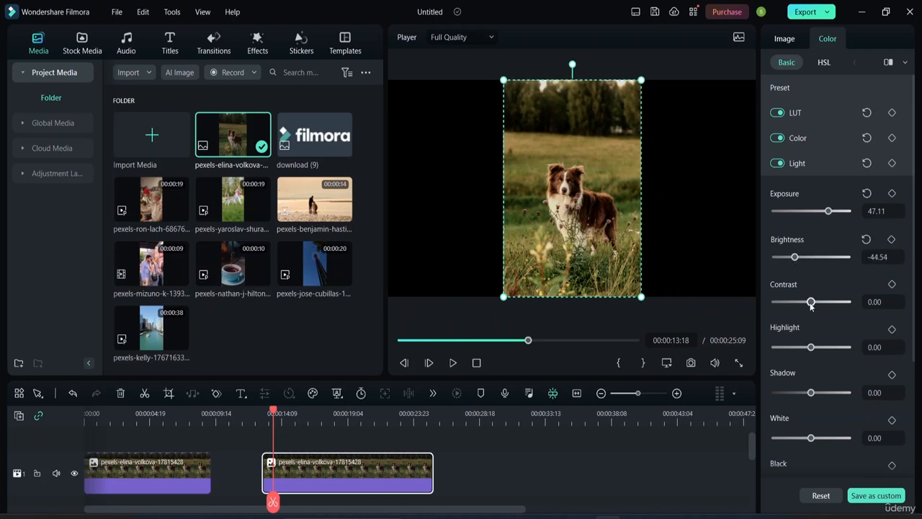
Step: Set the second clip's contrast to 14.05, highlight to 25.62 and shadow to -9.09 in the light adjustments
mouse_move(811, 302)
left_mouse_down()
mouse_move(827, 306)
mouse_move(775, 306)
mouse_move(812, 308)
mouse_move(782, 321)
mouse_move(808, 326)
mouse_move(814, 300)
mouse_move(803, 311)
mouse_move(816, 304)
left_mouse_up()
mouse_move(811, 345)
left_mouse_down()
mouse_move(783, 347)
mouse_move(810, 349)
left_mouse_up()
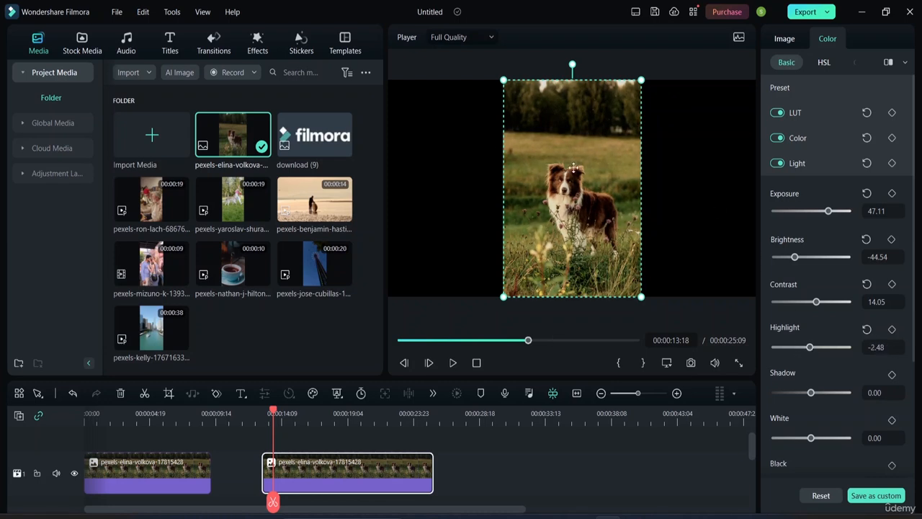
left_click_drag(810, 347, 821, 347)
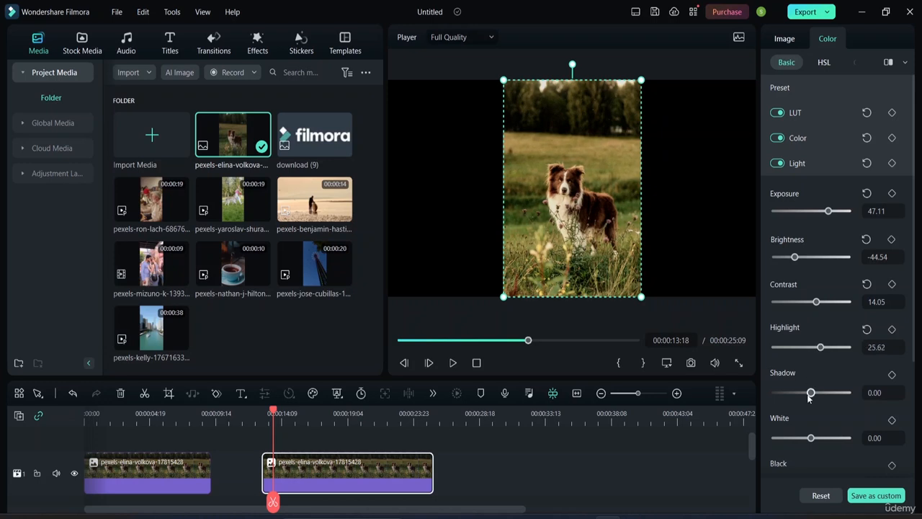
mouse_move(810, 392)
left_mouse_down()
mouse_move(799, 395)
mouse_move(808, 401)
left_mouse_up()
Step: Set the second clip's white level to 20.66 and its black level to -28.93
scroll(813, 432, "down", 1)
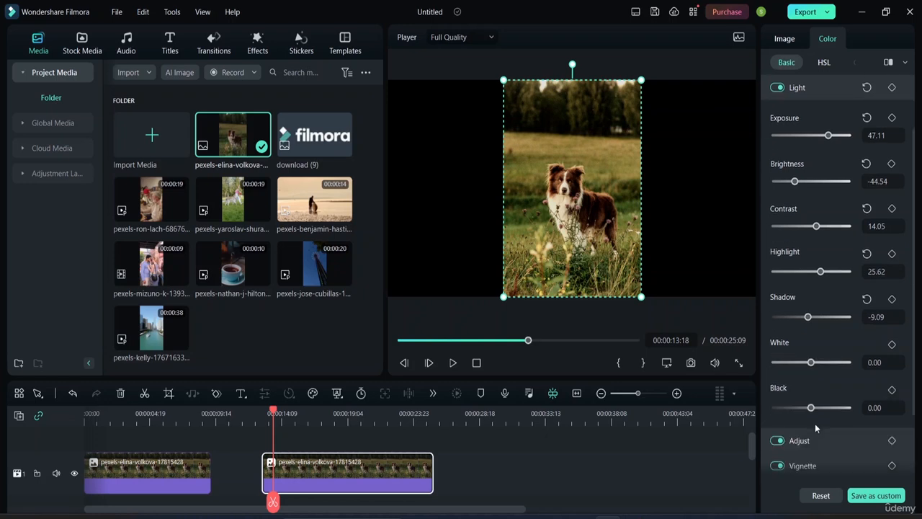
left_click_drag(810, 364, 805, 409)
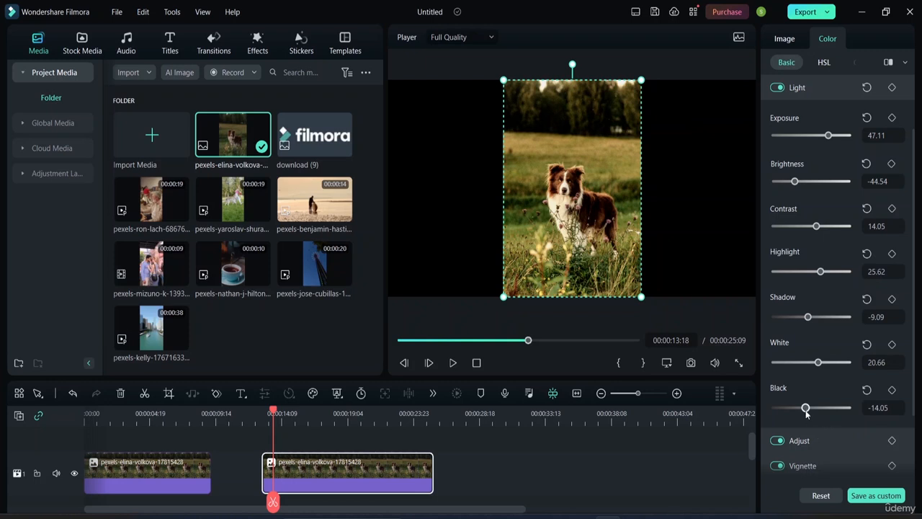
mouse_move(805, 409)
left_mouse_down()
mouse_move(835, 408)
mouse_move(815, 407)
mouse_move(772, 435)
mouse_move(800, 425)
left_mouse_up()
scroll(803, 403, "down", 2)
scroll(812, 341, "up", 5)
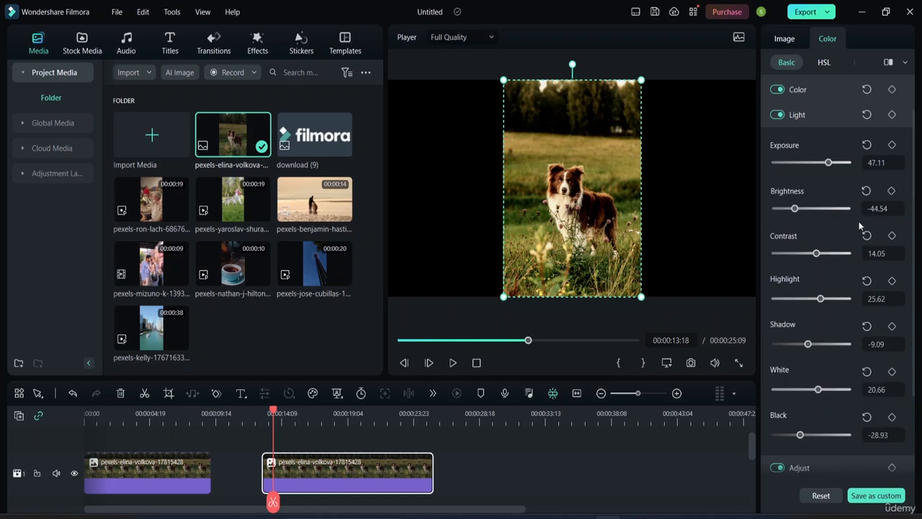
Step: Set the second clip's sharpening to 32.23 in its Adjust settings
left_click(813, 164)
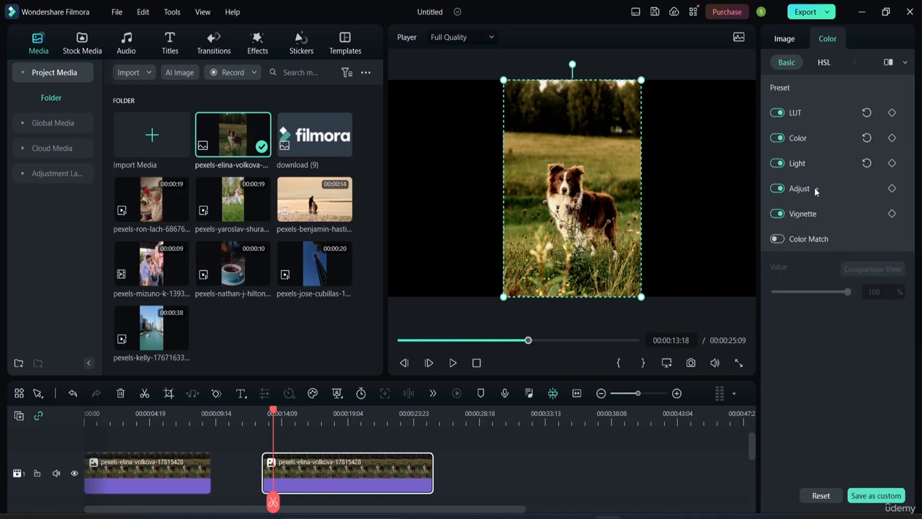
left_click(816, 190)
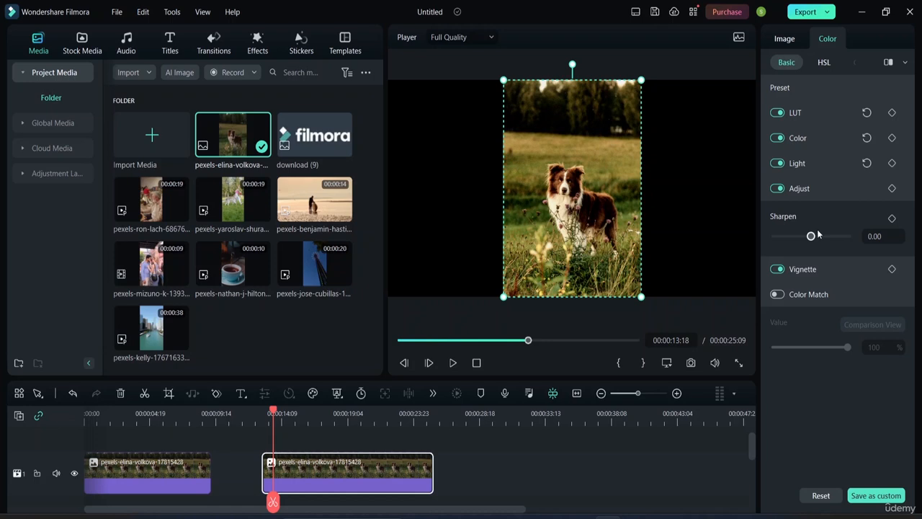
mouse_move(810, 236)
left_mouse_down()
mouse_move(784, 245)
mouse_move(824, 246)
left_mouse_up()
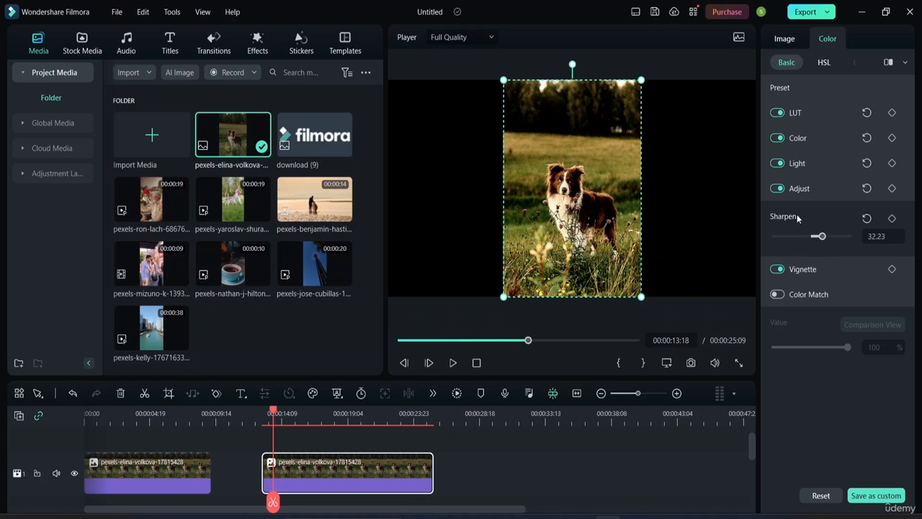
Step: Try a vignette amount of -100.00 on the second clip, and reduce it to -45.45
left_click(806, 269)
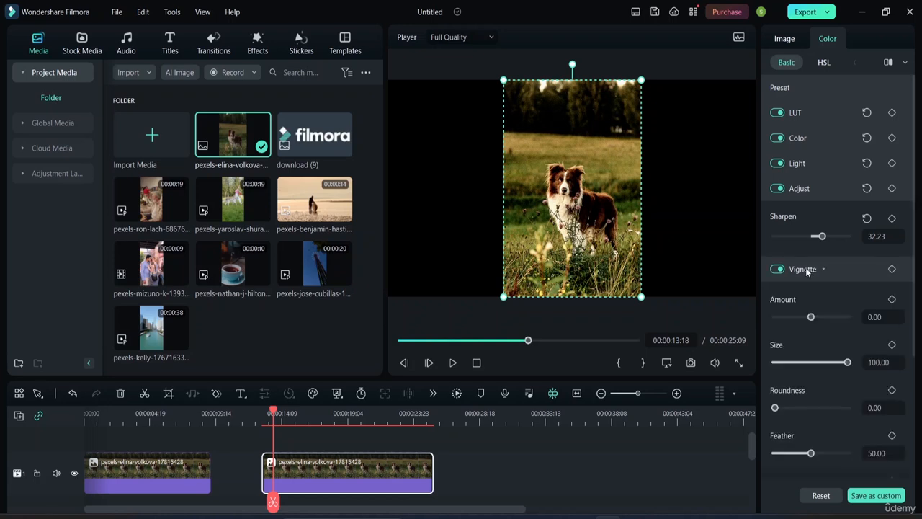
left_click(816, 189)
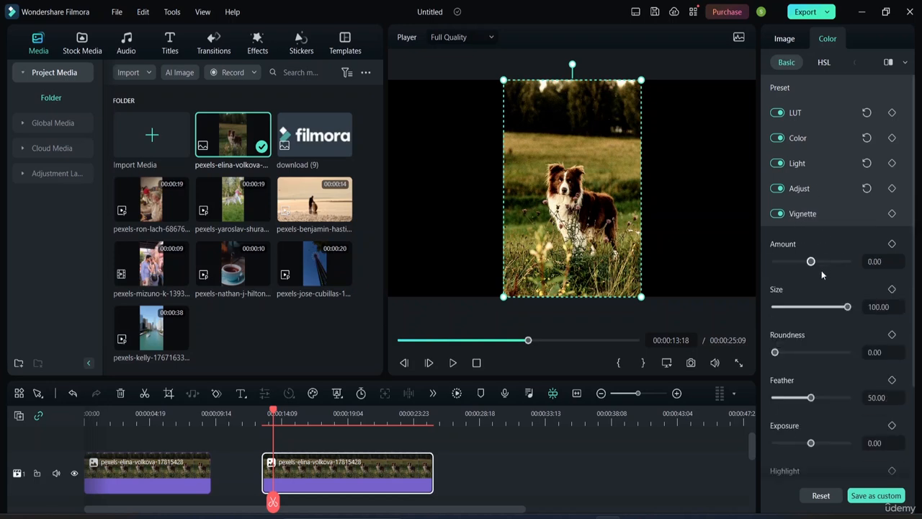
scroll(817, 316, "down", 3)
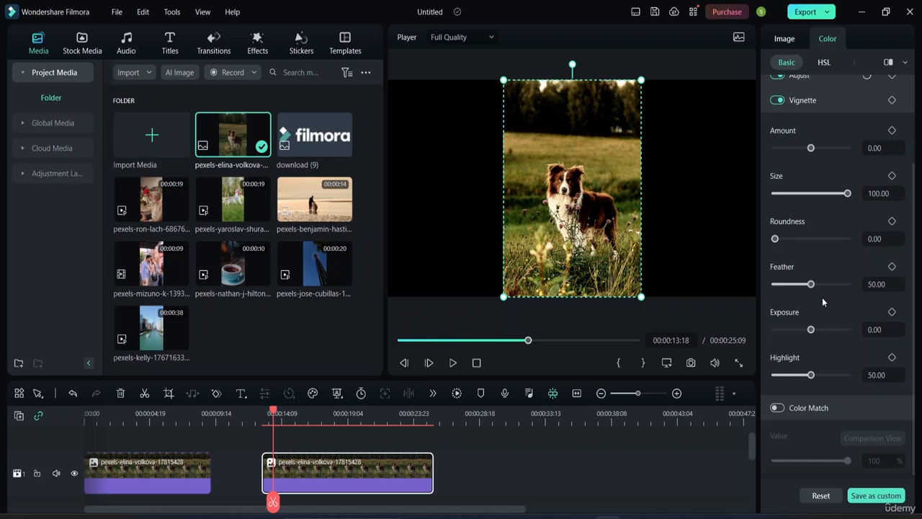
left_click_drag(810, 147, 774, 160)
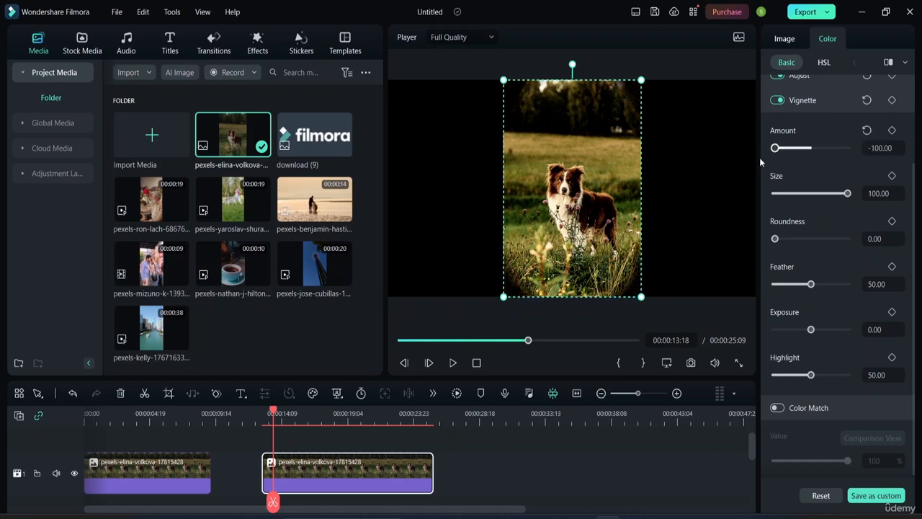
mouse_move(775, 147)
left_mouse_down()
mouse_move(805, 149)
mouse_move(791, 159)
mouse_move(770, 157)
left_mouse_up()
left_click(572, 477)
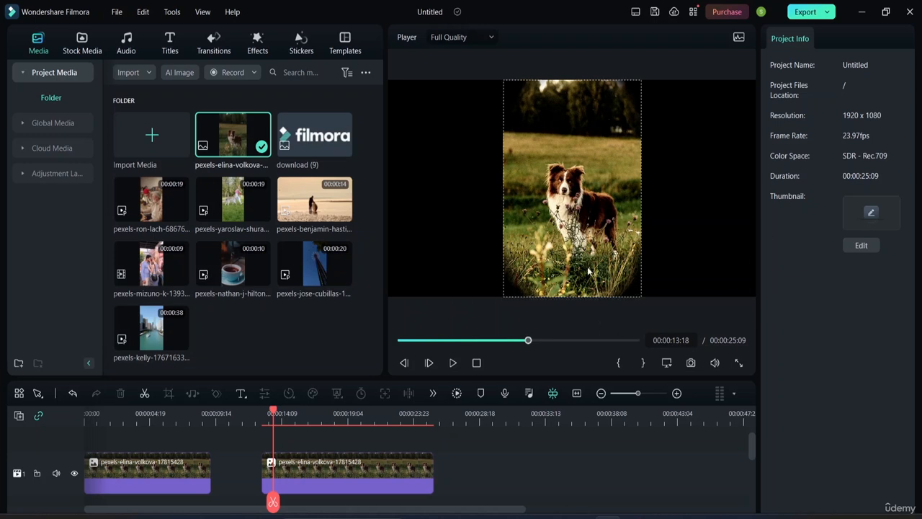
left_click(584, 241)
scroll(819, 404, "down", 1)
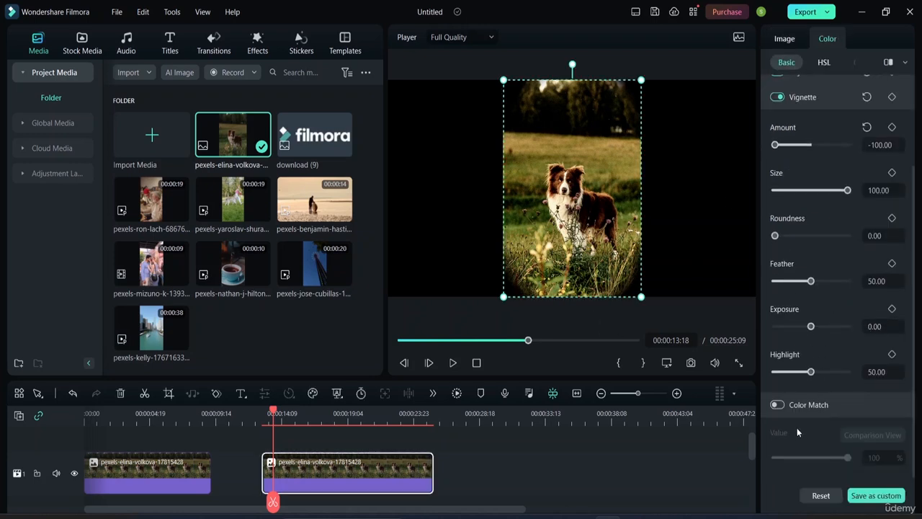
left_click_drag(775, 144, 794, 144)
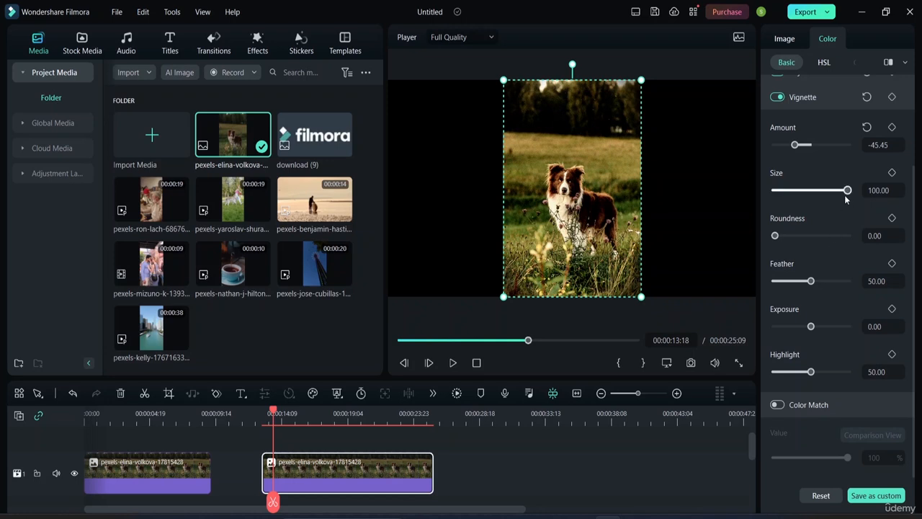
Step: Set the vignette's size to 61.16, roundness to 35.54 and feather to 65.29, checking the result with the clip deselected
left_click_drag(847, 190, 819, 191)
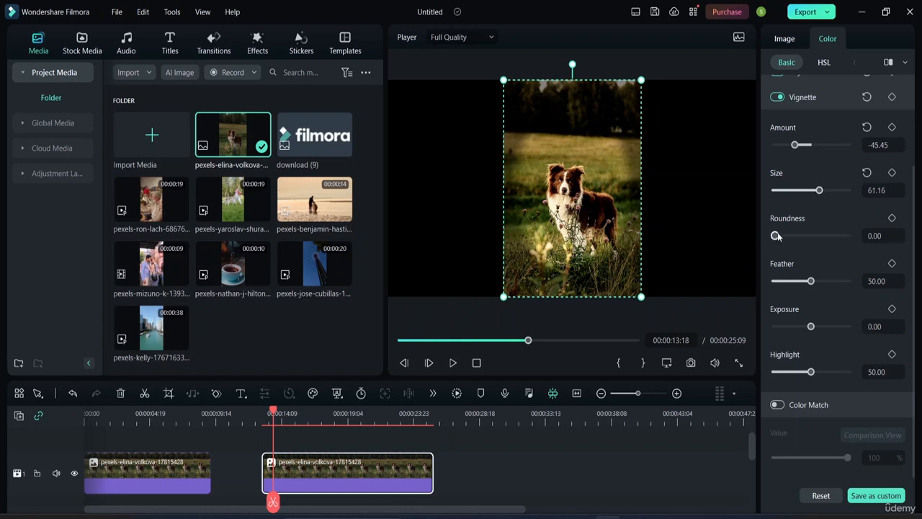
left_click_drag(774, 236, 802, 239)
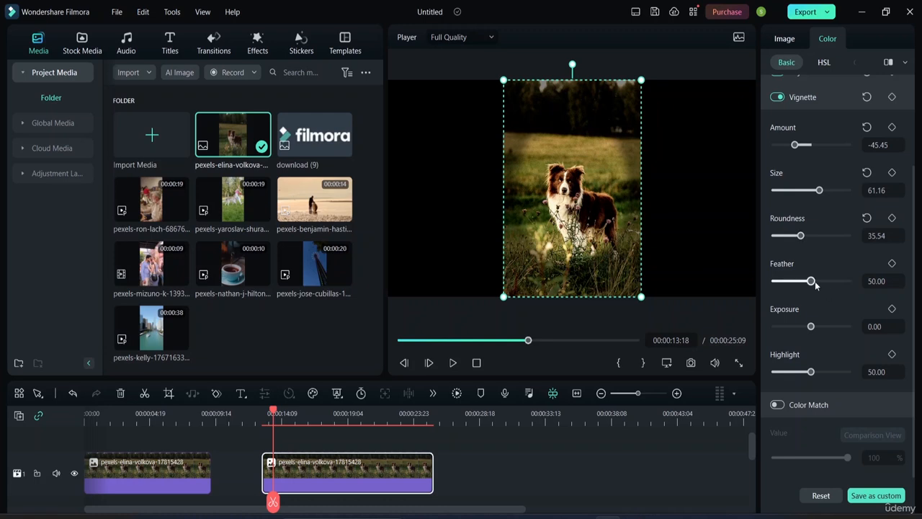
left_click_drag(810, 281, 745, 283)
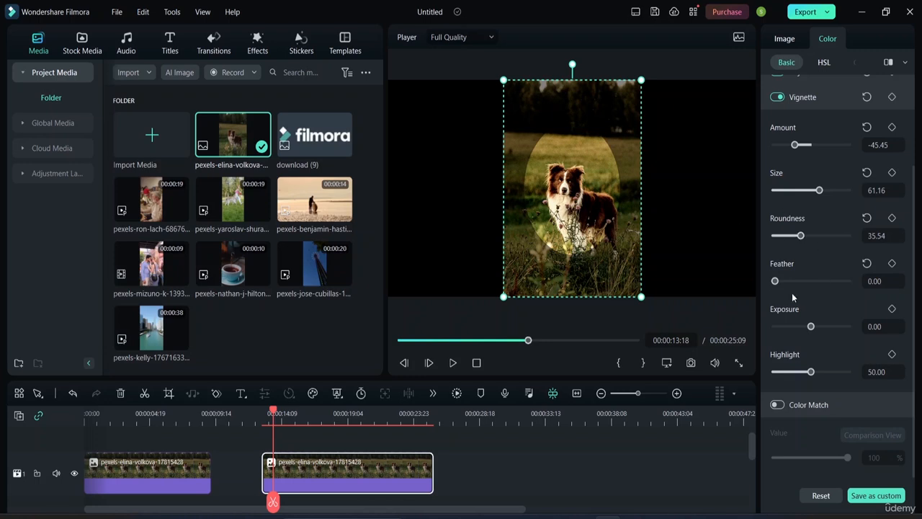
left_click_drag(774, 281, 823, 294)
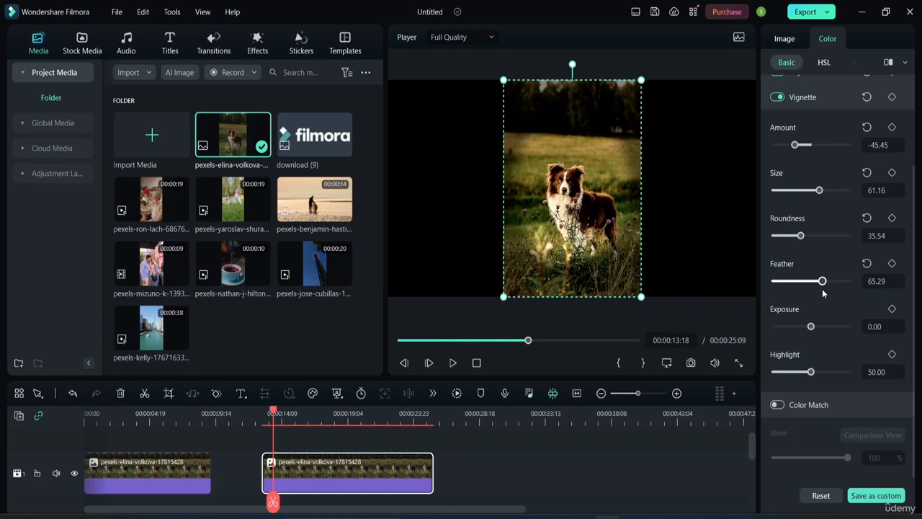
left_click(706, 214)
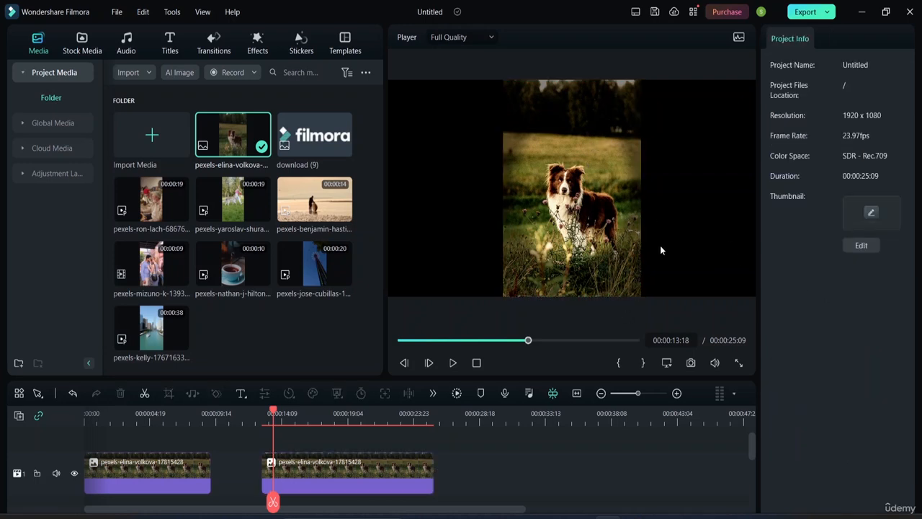
left_click(632, 166)
Step: Set the vignette's exposure to -15.70 and highlight to 71.90, and collapse its settings
mouse_move(811, 327)
left_mouse_down()
mouse_move(794, 326)
mouse_move(818, 333)
mouse_move(806, 339)
left_mouse_up()
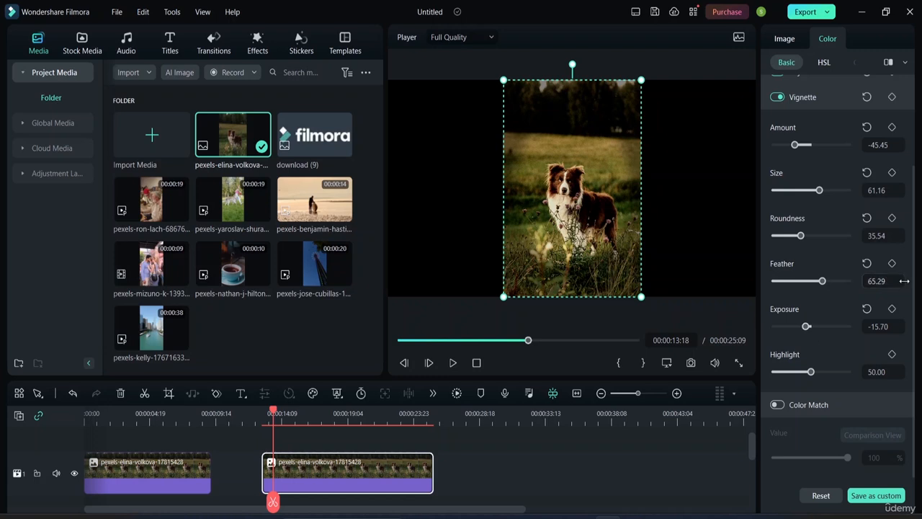
mouse_move(811, 371)
left_mouse_down()
mouse_move(771, 374)
mouse_move(833, 384)
mouse_move(826, 374)
left_mouse_up()
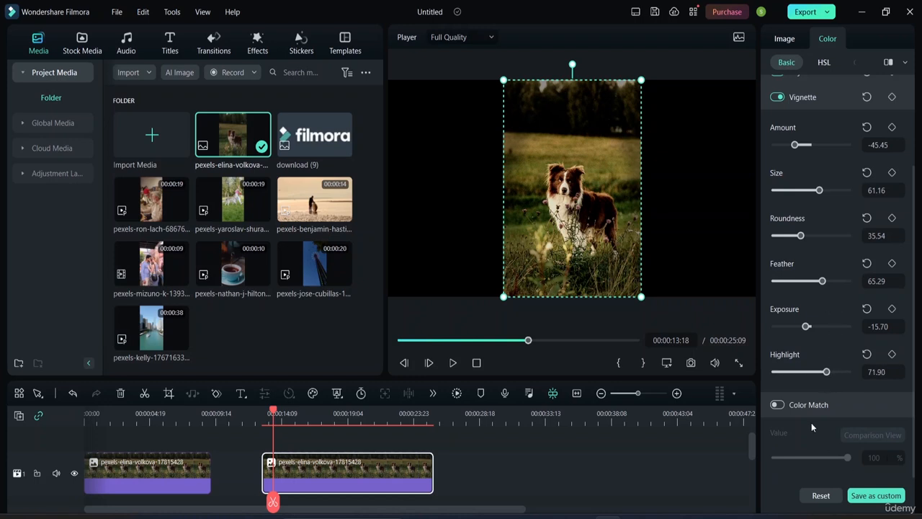
scroll(834, 113, "up", 1)
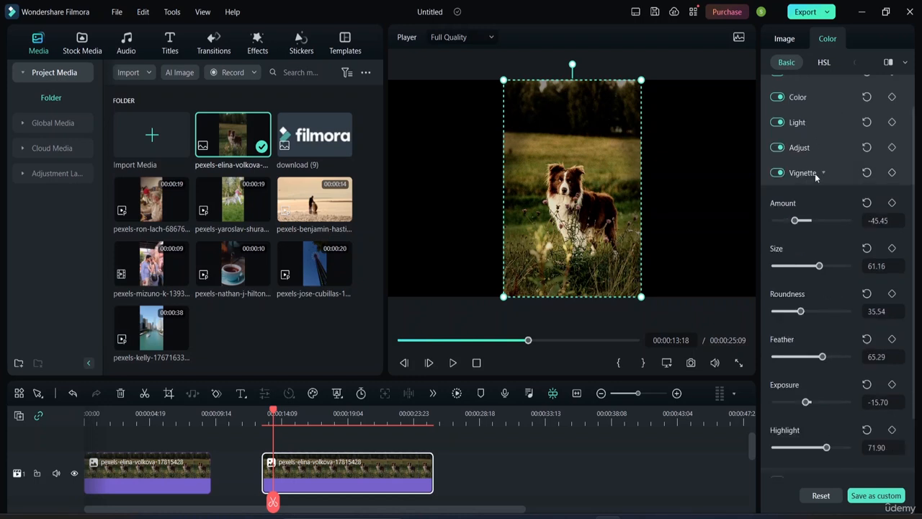
left_click(823, 174)
Step: Try Color Match on the second clip, stepping through reference frames in its comparison view without applying a match
left_click(816, 239)
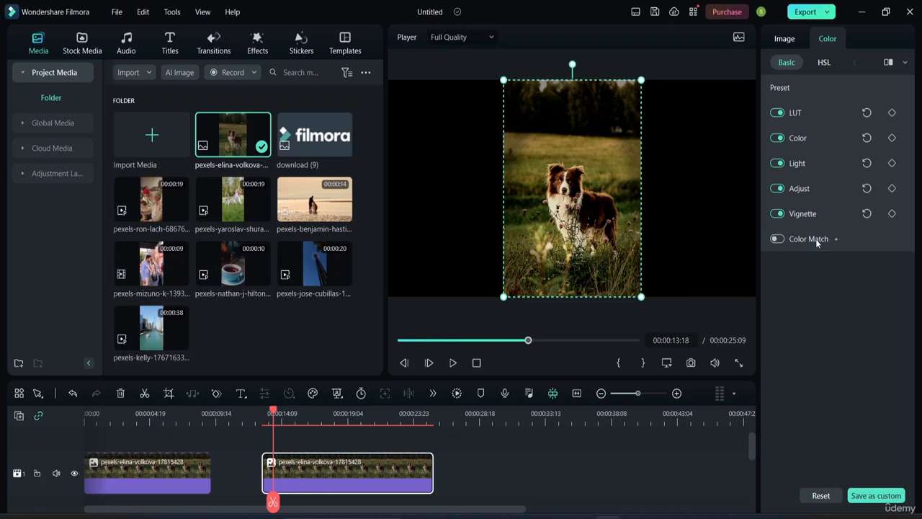
left_click(816, 239)
left_click(780, 240)
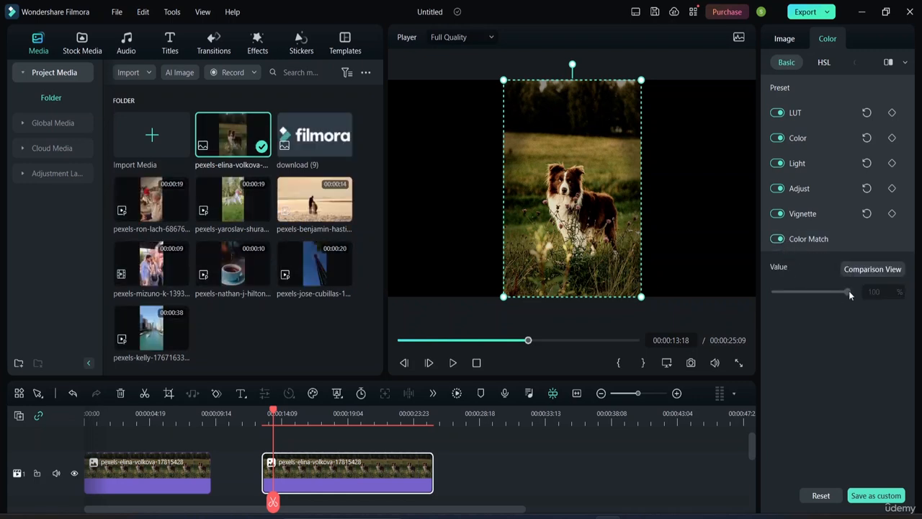
left_click(871, 270)
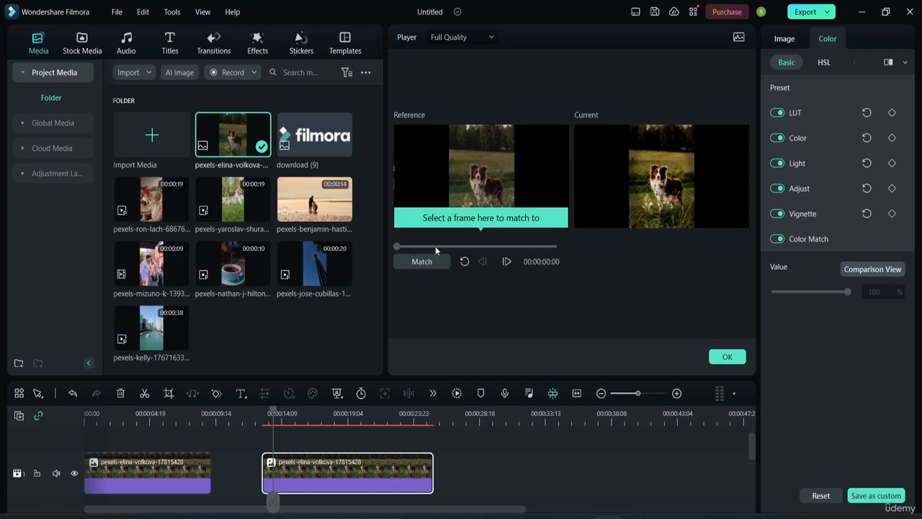
left_click(506, 262)
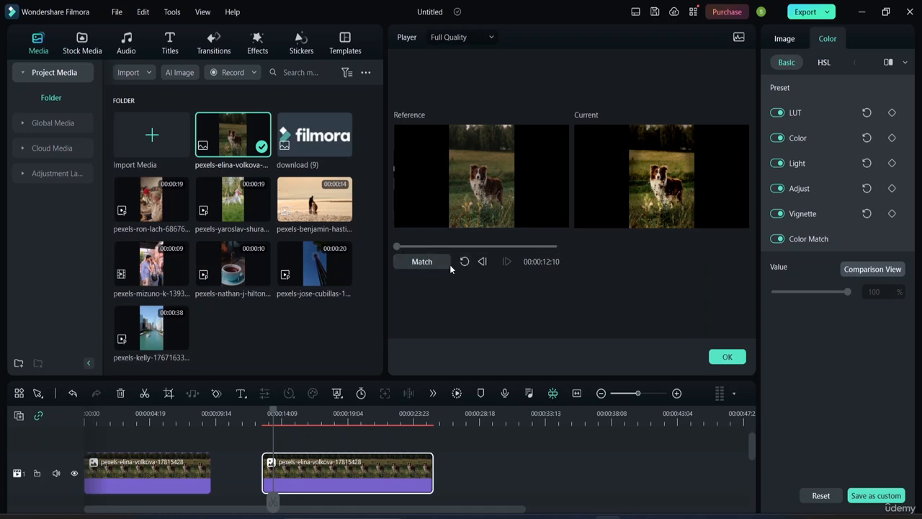
left_click(877, 271)
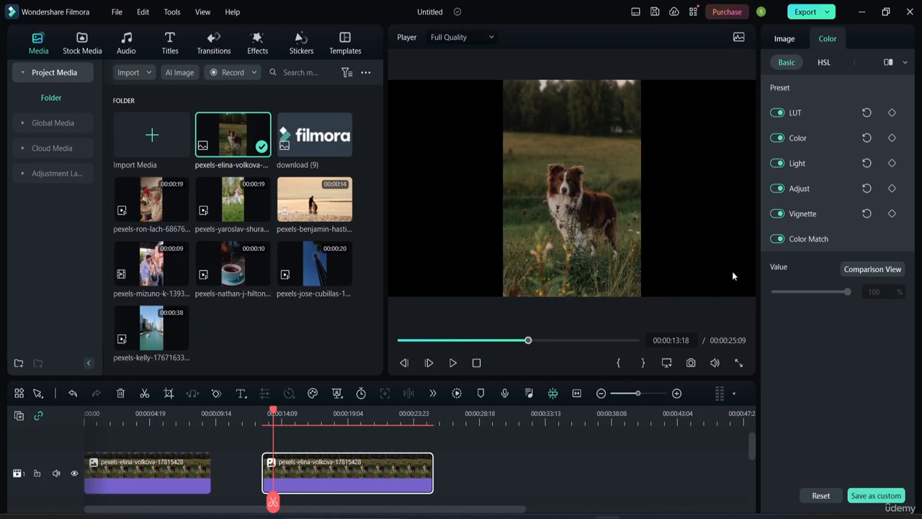
left_click(881, 270)
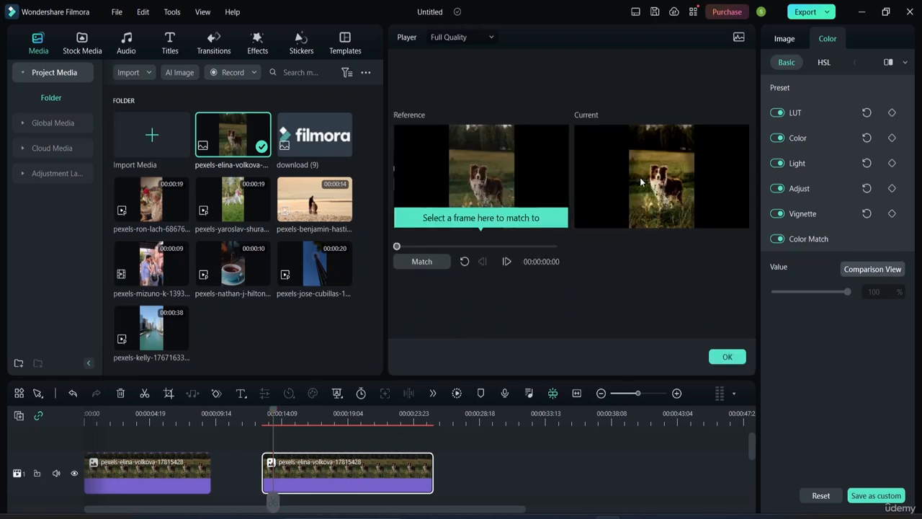
Step: Compare the second clip before and after correction in left/right split, top/bottom split and side-by-side views
left_click(905, 63)
left_click(836, 105)
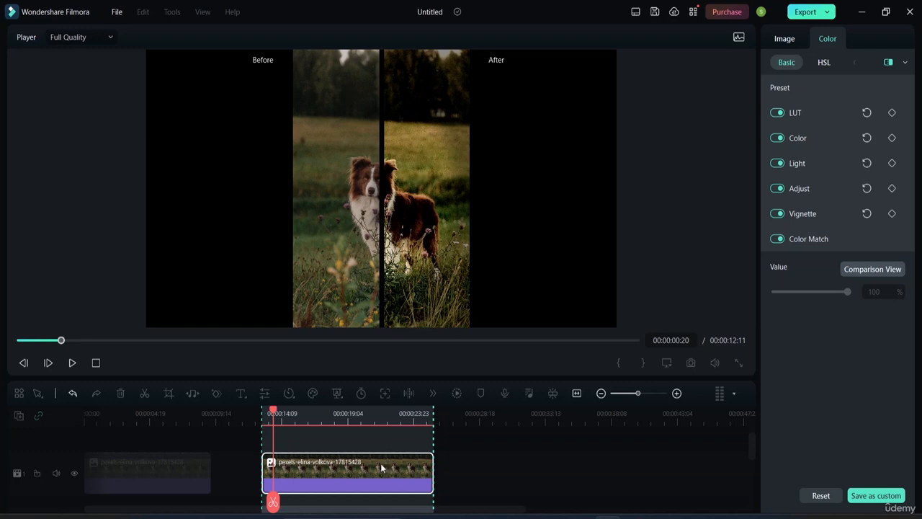
left_click(905, 63)
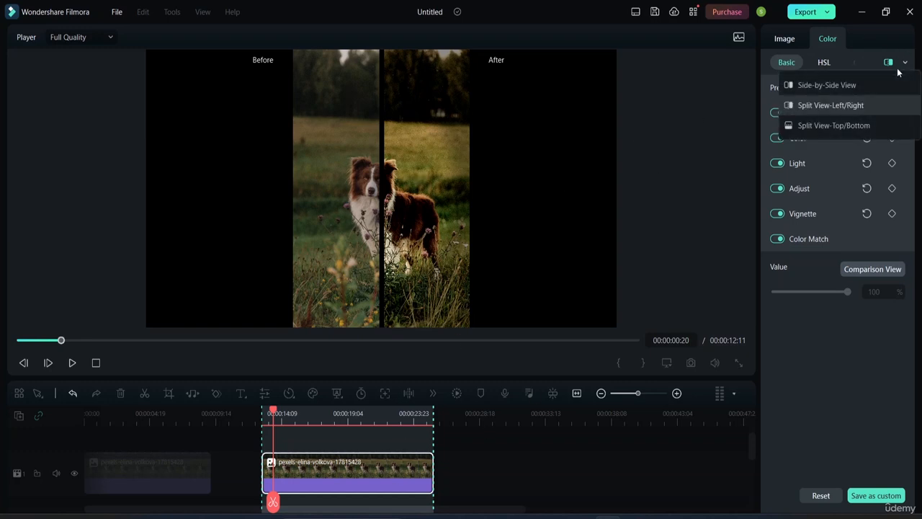
left_click(868, 126)
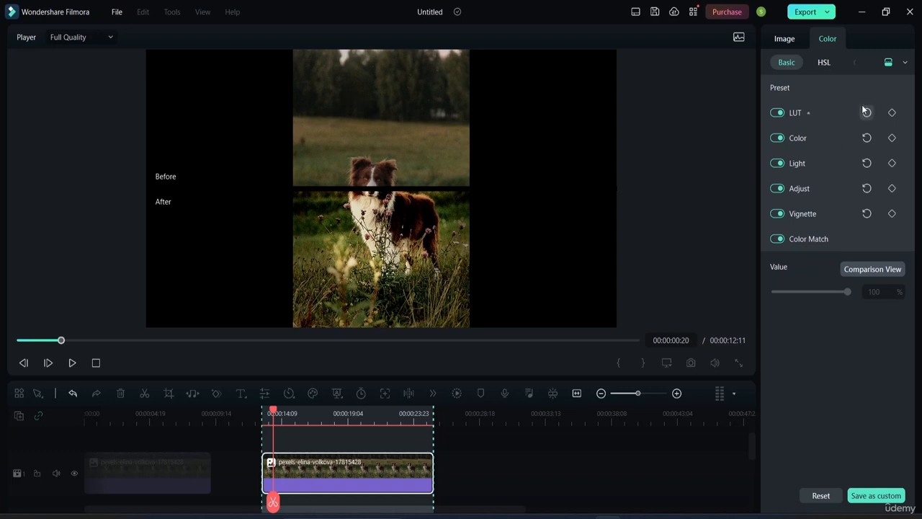
left_click(904, 62)
left_click(857, 84)
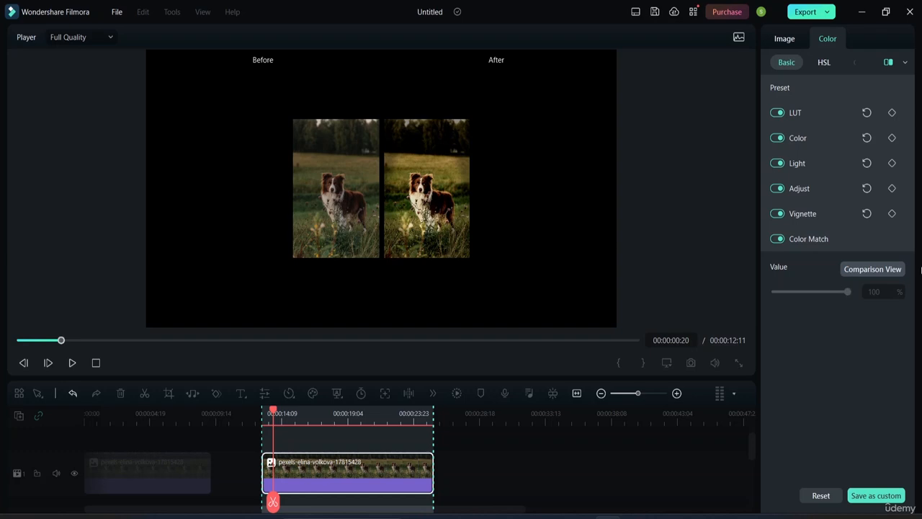
Step: Turn off Color Match for the second clip and leave the before/after comparison by deselecting the clip
left_click(774, 241)
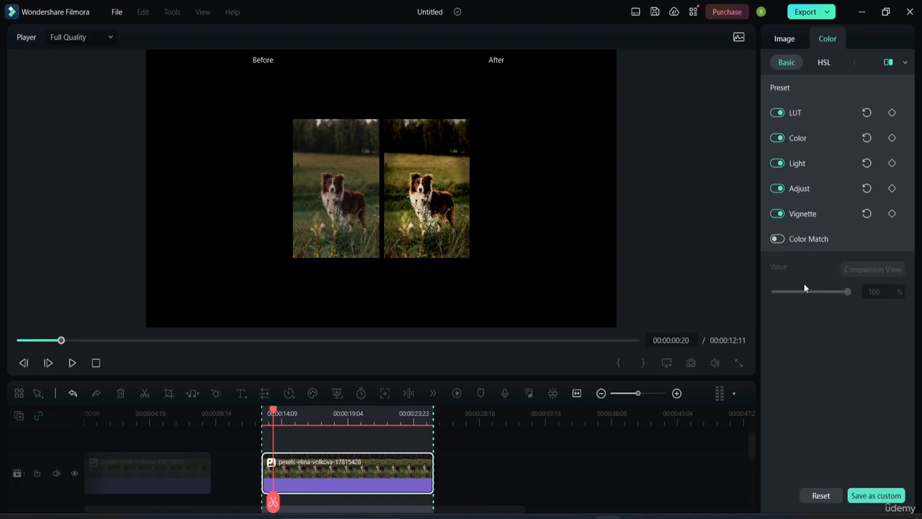
left_click(509, 441)
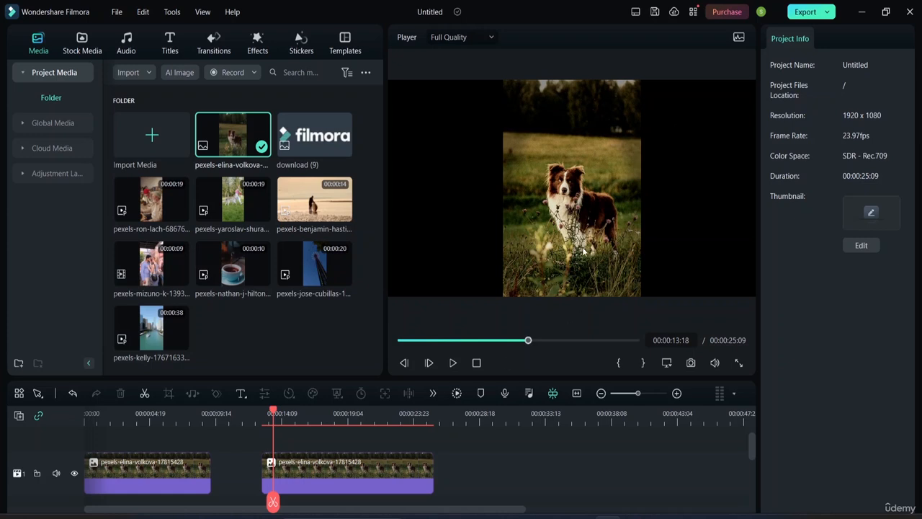
Step: Open the HSL colour settings of the second dog photo clip
left_click(410, 470)
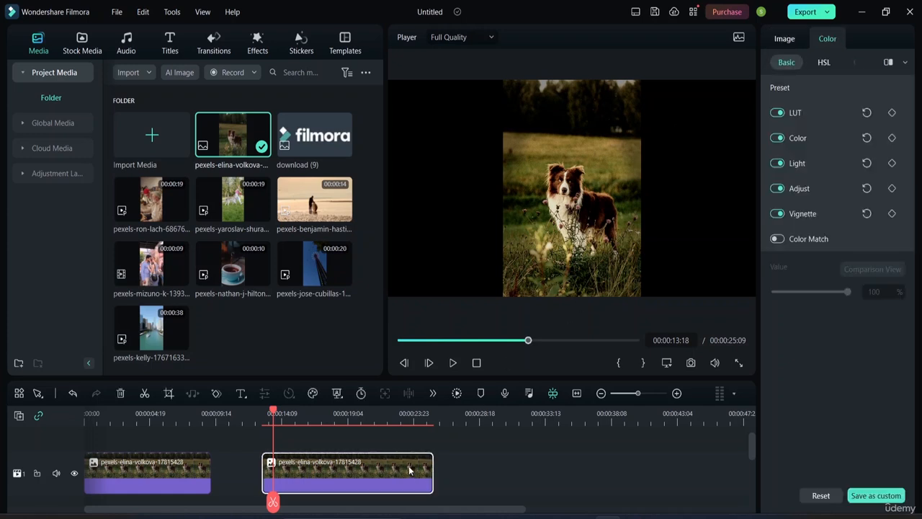
left_click(824, 62)
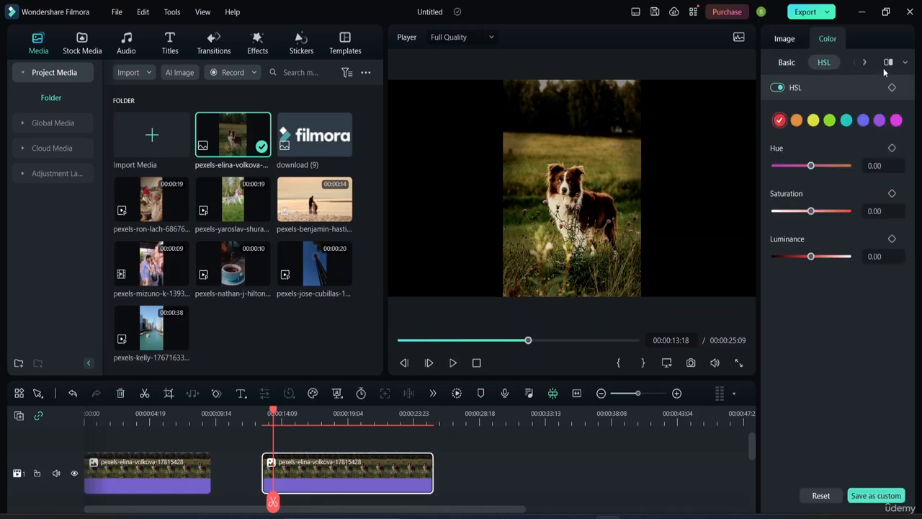
left_click(865, 63)
left_click(770, 63)
Step: Delete both dog photo clips from the timeline and place the pexels-yaroslav-shura video at the start of the video track
double_click(204, 209)
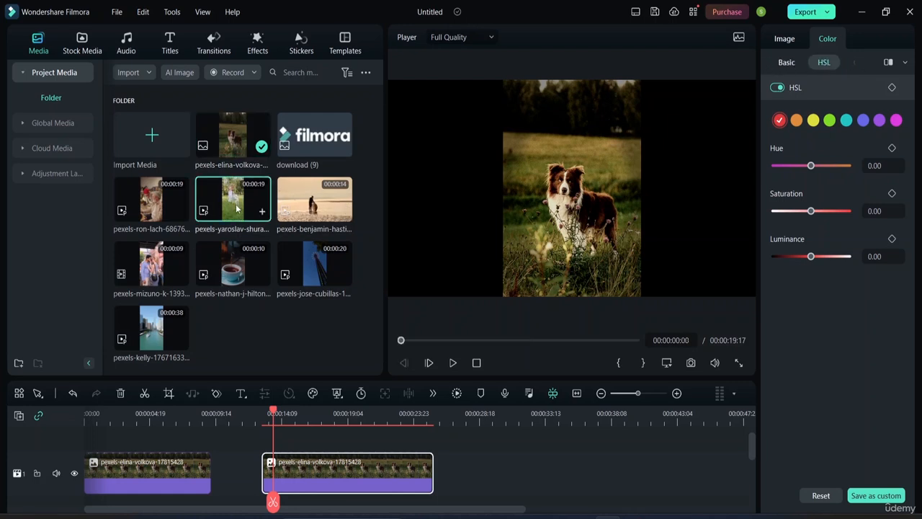
left_click(367, 472)
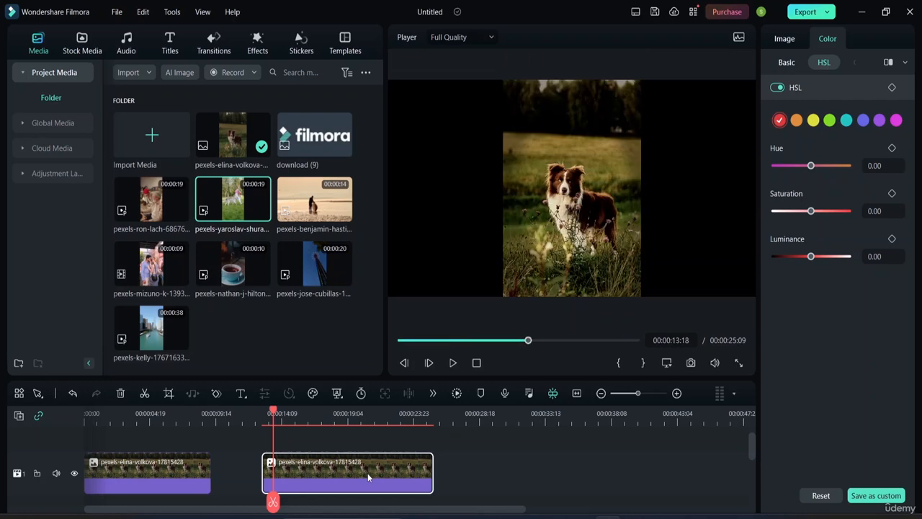
key("Delete")
left_click(167, 488)
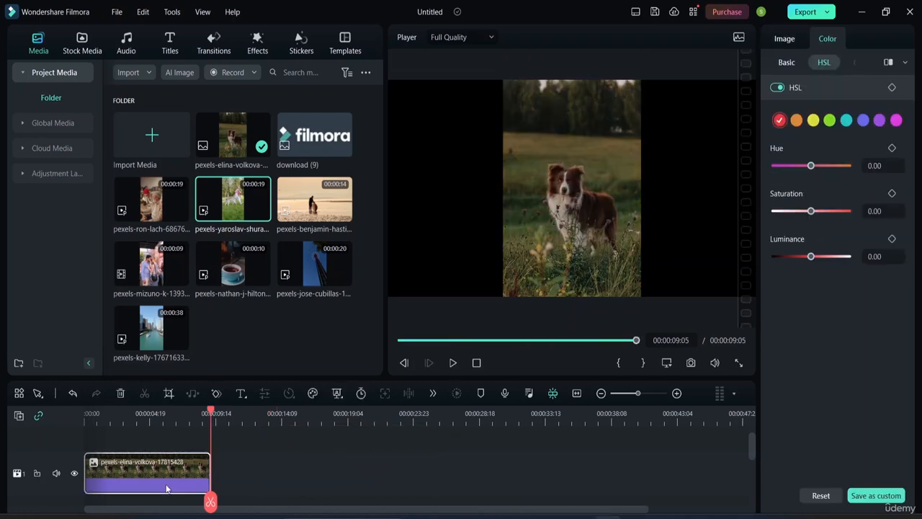
key("Delete")
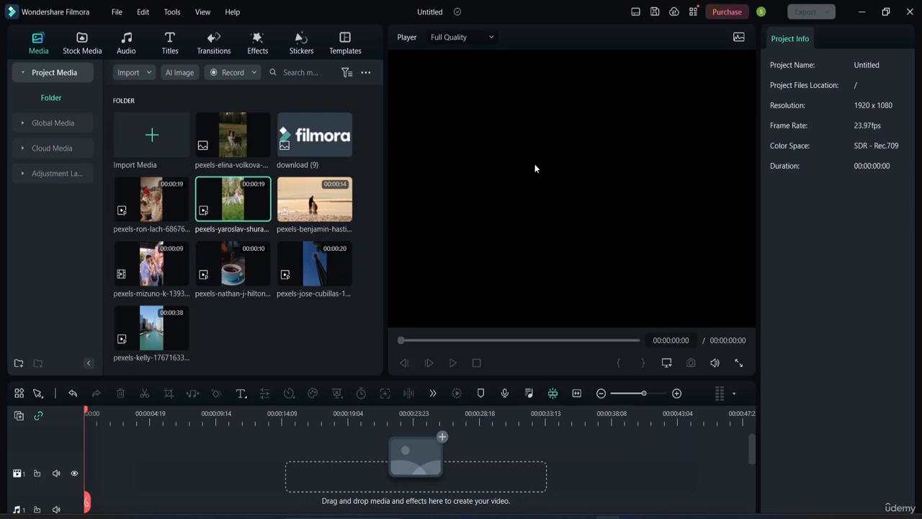
left_click_drag(241, 205, 96, 498)
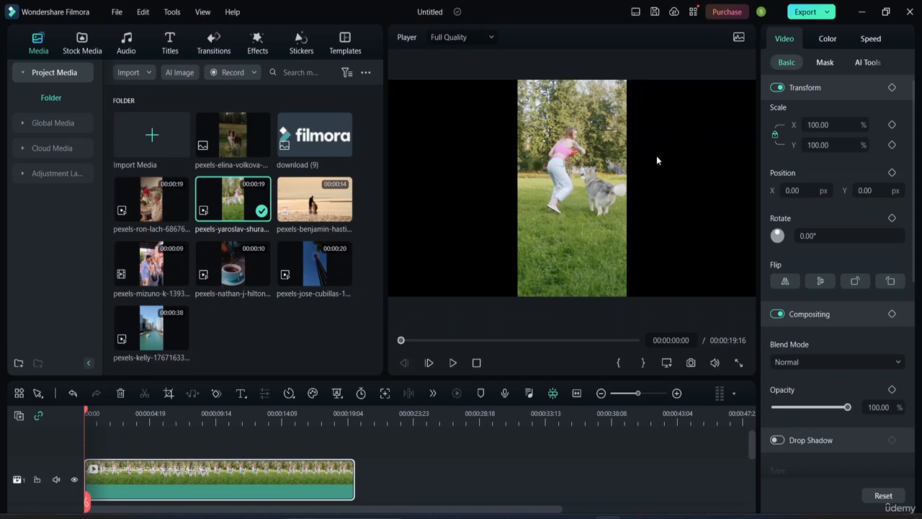
Step: In the video clip's HSL settings, set the orange hue to -100.00 and raise the orange saturation and luminance moderately
left_click(825, 40)
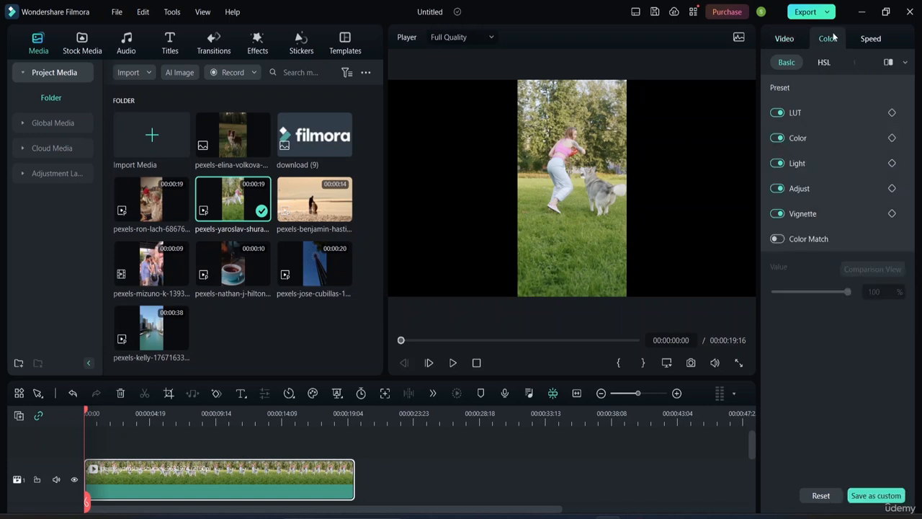
left_click(823, 63)
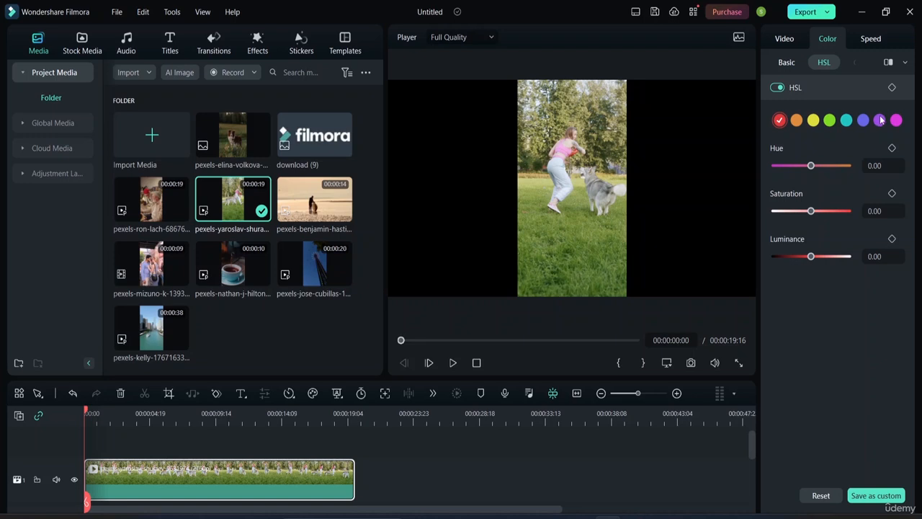
left_click(793, 121)
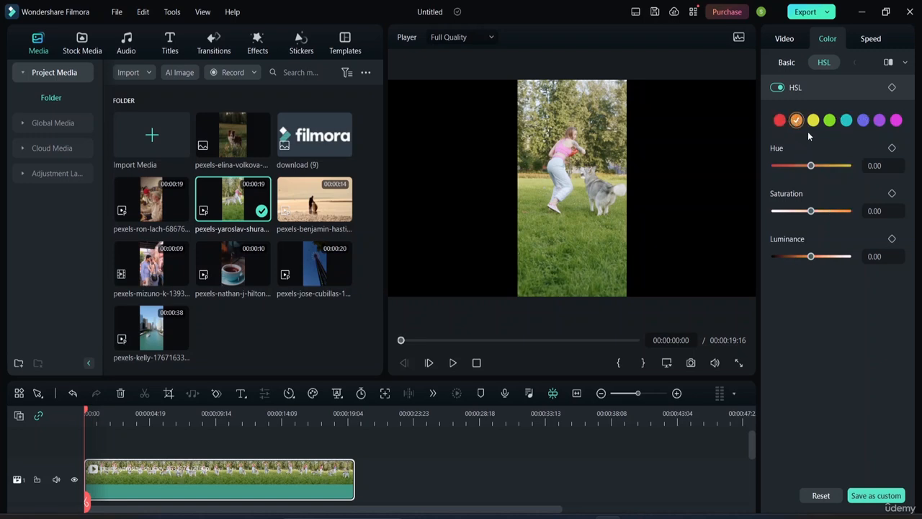
mouse_move(809, 172)
left_mouse_down()
mouse_move(766, 180)
mouse_move(847, 177)
mouse_move(776, 184)
mouse_move(818, 180)
left_mouse_up()
left_click_drag(819, 166, 754, 193)
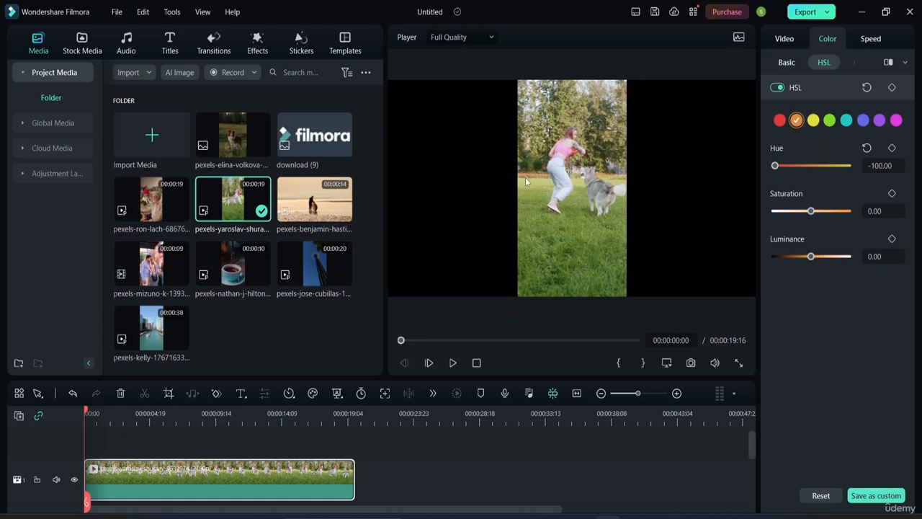
mouse_move(810, 211)
left_mouse_down()
mouse_move(770, 213)
mouse_move(825, 214)
left_mouse_up()
left_click_drag(811, 257, 827, 256)
Step: Set the HSL green hue to 58.68 and saturation to -85.12, and raise the green luminance
left_click(829, 121)
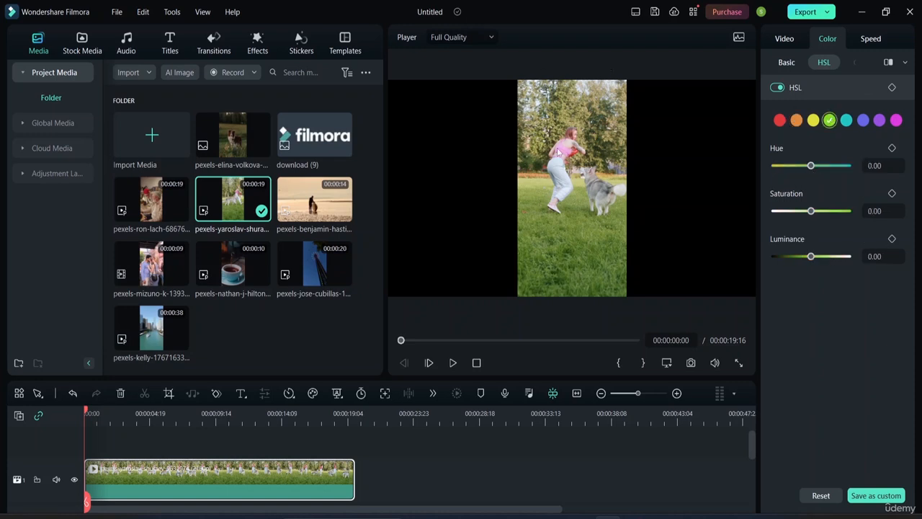
left_click_drag(810, 166, 833, 170)
left_click_drag(810, 211, 780, 211)
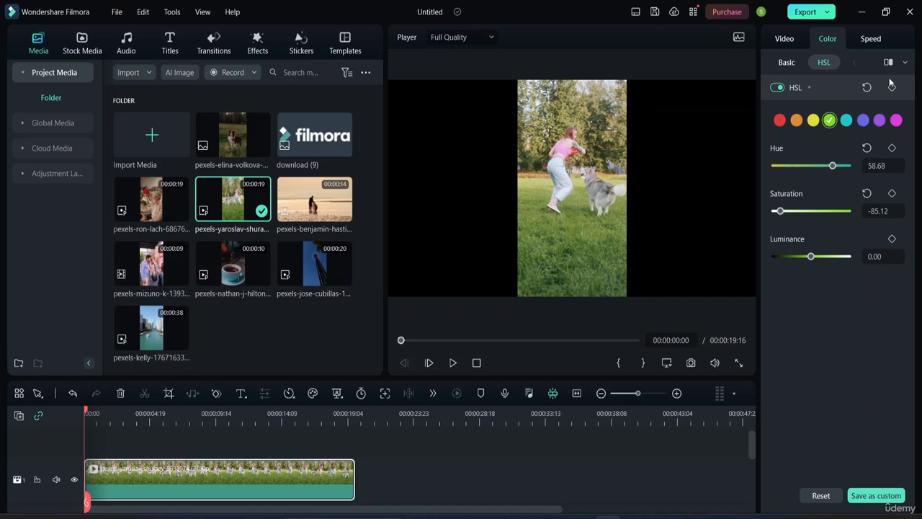
left_click_drag(811, 256, 830, 257)
Step: Set the HSL cyan hue to -10.74, saturation to -100.00 and luminance to 57.02
left_click(846, 120)
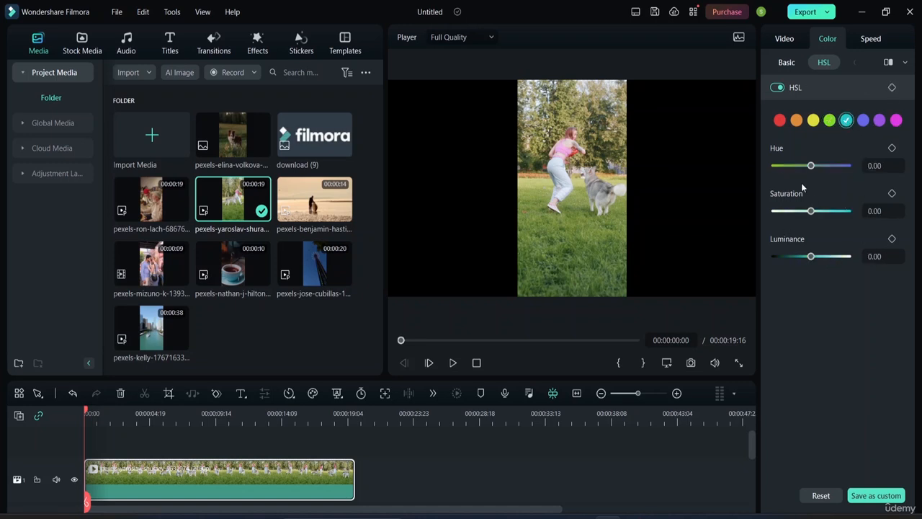
mouse_move(811, 166)
left_mouse_down()
mouse_move(786, 165)
mouse_move(839, 165)
mouse_move(808, 169)
left_mouse_up()
left_click_drag(811, 211, 773, 211)
left_click_drag(811, 256, 831, 257)
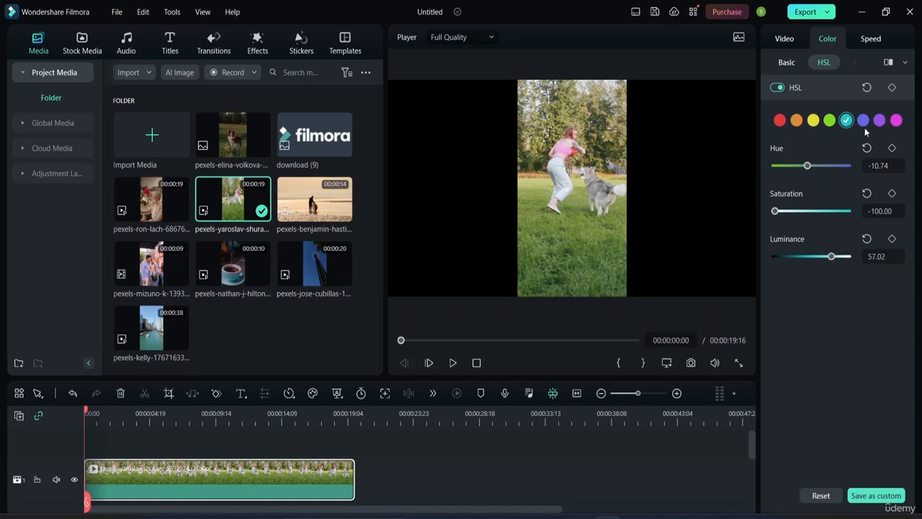
Step: Set the HSL magenta hue to -100.00, saturation to -90.08 and luminance to -43.80, and return to the cyan settings
left_click(895, 120)
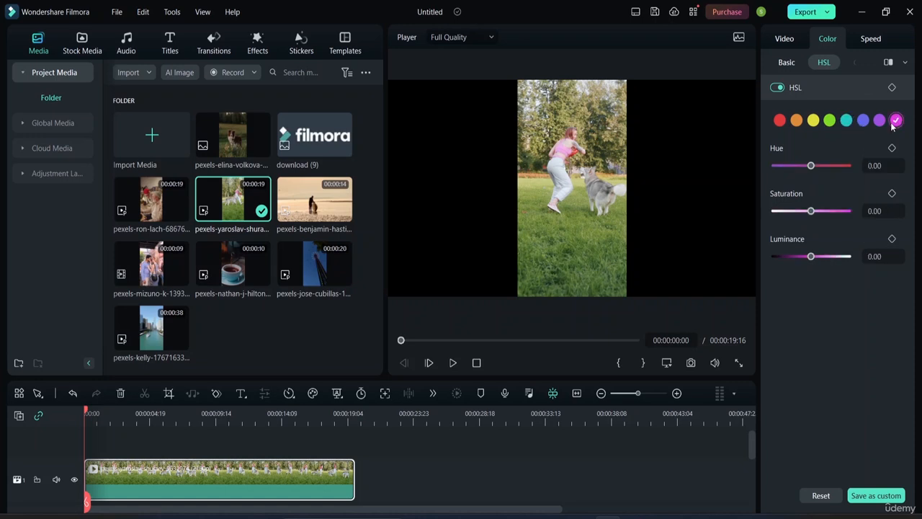
mouse_move(811, 165)
left_mouse_down()
mouse_move(779, 169)
mouse_move(828, 171)
left_mouse_up()
left_click_drag(830, 170, 773, 170)
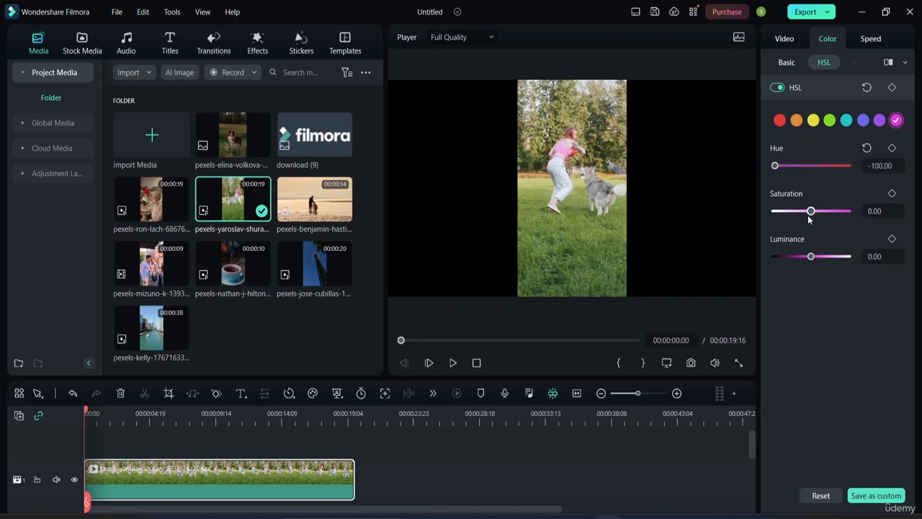
left_click_drag(810, 211, 777, 211)
left_click_drag(811, 256, 795, 257)
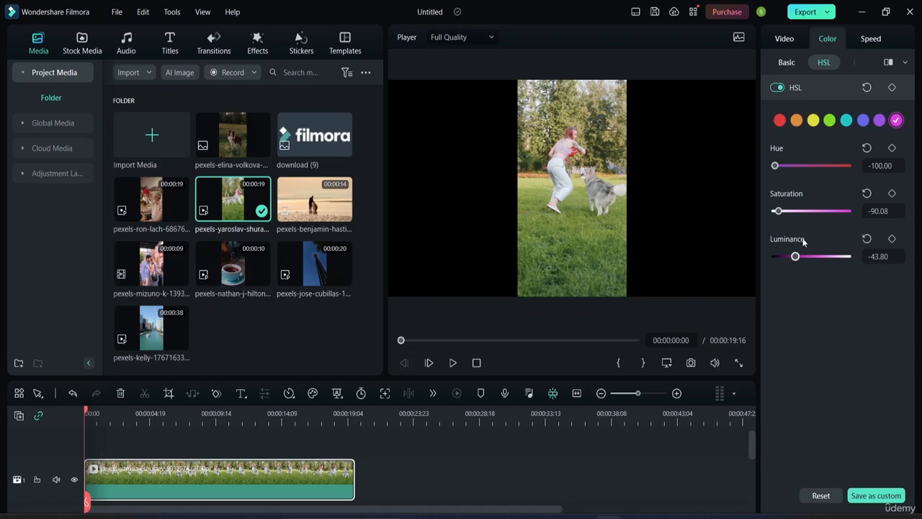
left_click(845, 122)
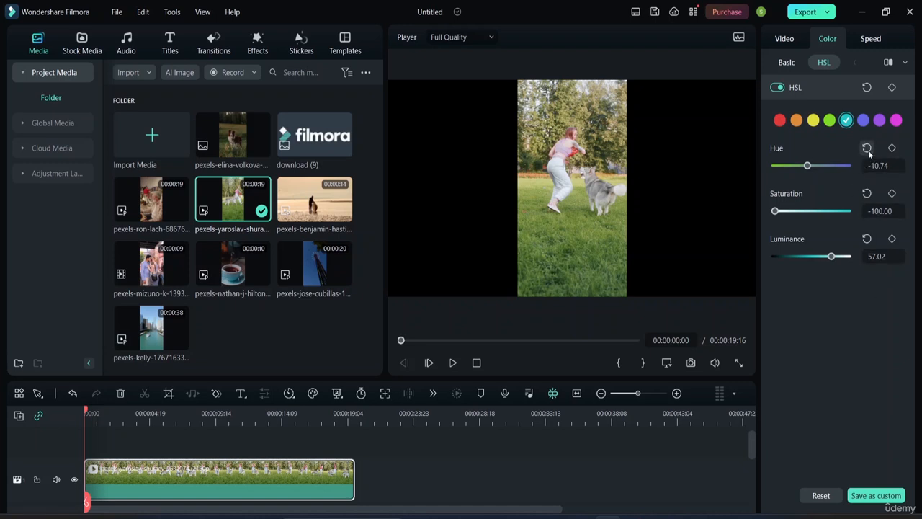
Step: Raise the blue curve's shadows and lower its highlights and white end point, and raise the green curve's highlights
left_click(864, 63)
left_click(791, 62)
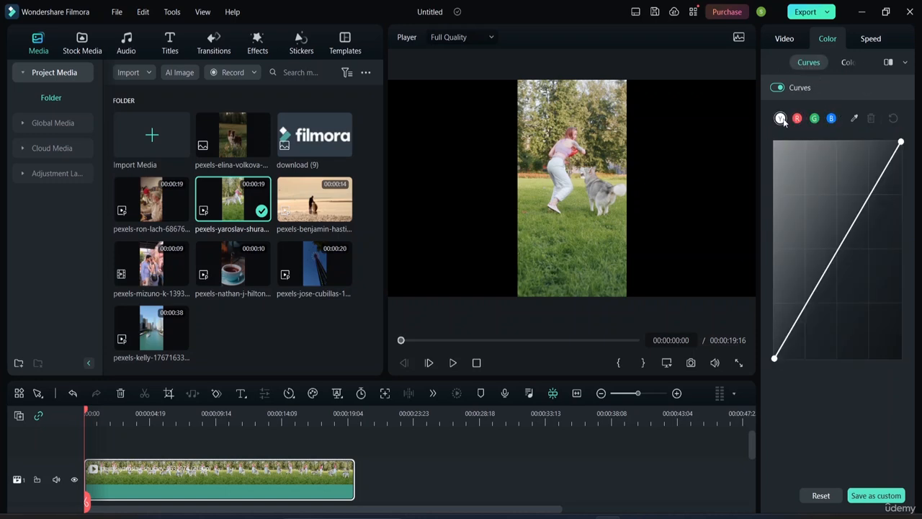
left_click(831, 119)
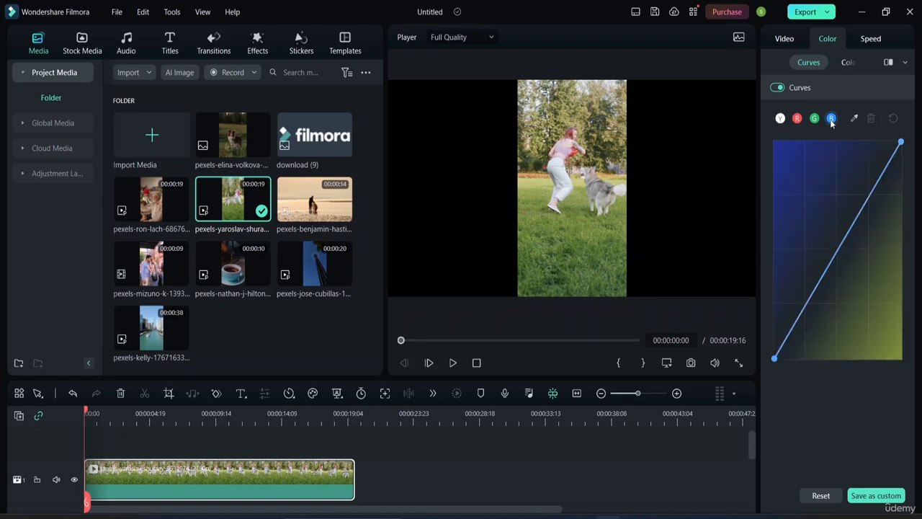
left_click(856, 220)
left_click_drag(802, 311, 782, 314)
left_click_drag(876, 185, 885, 206)
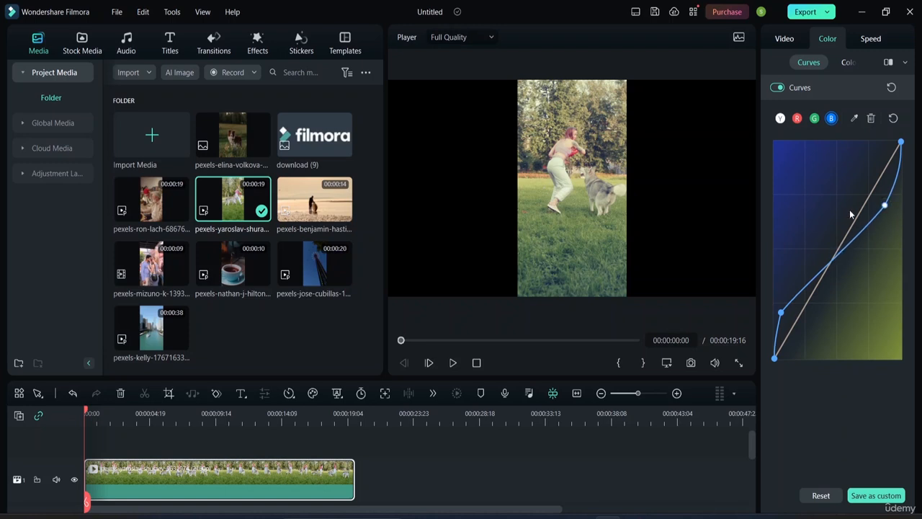
left_click_drag(900, 143, 895, 163)
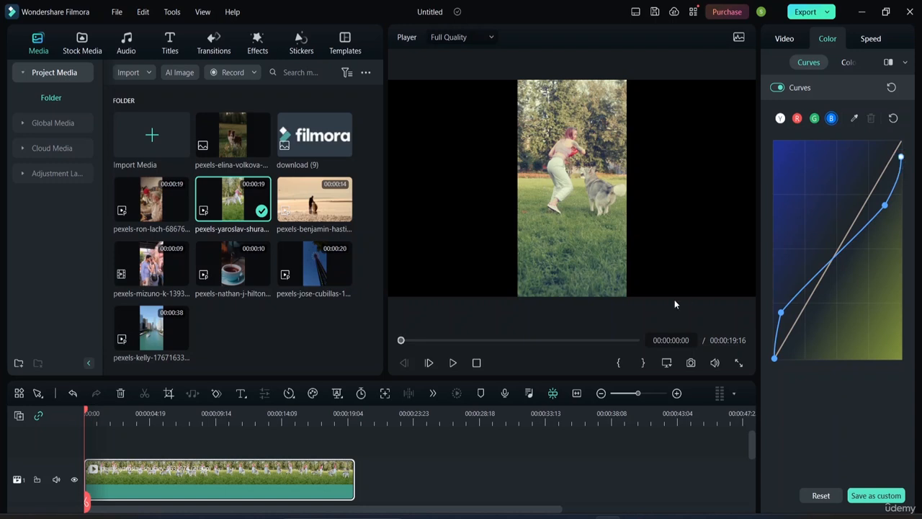
left_click(814, 118)
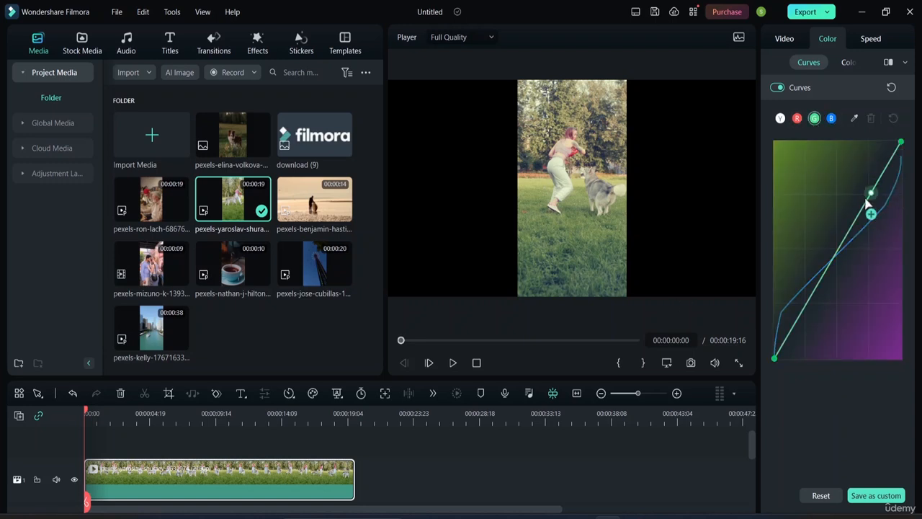
left_click_drag(866, 208, 873, 172)
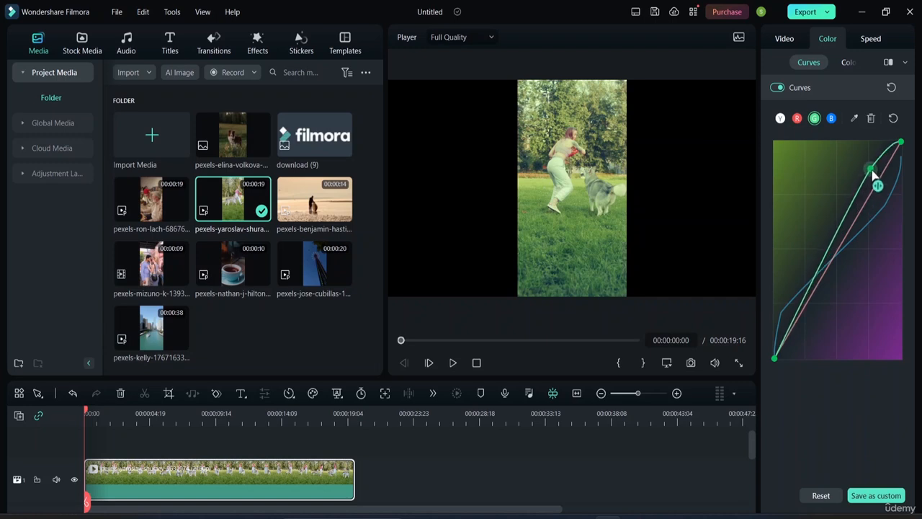
Step: Pull the red curve down in the lower midtones and the white Y curve down in the shadows
left_click(796, 118)
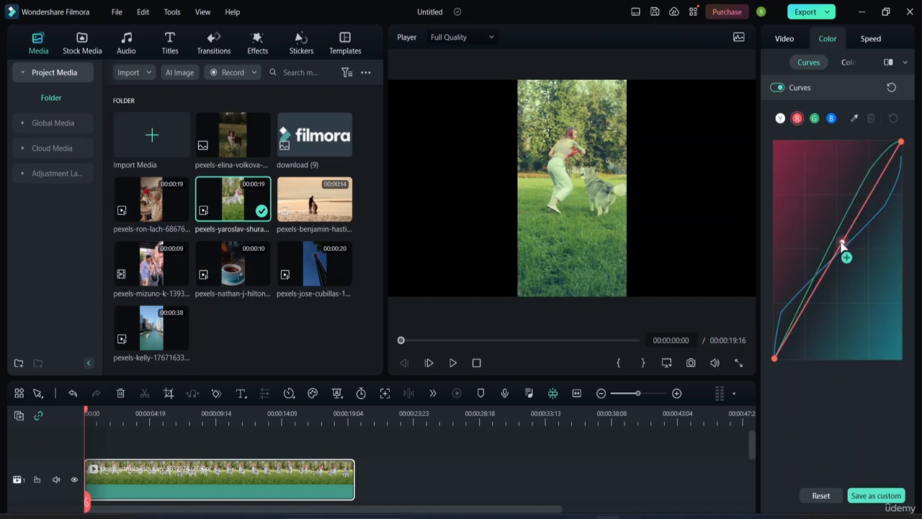
left_click_drag(843, 248, 829, 300)
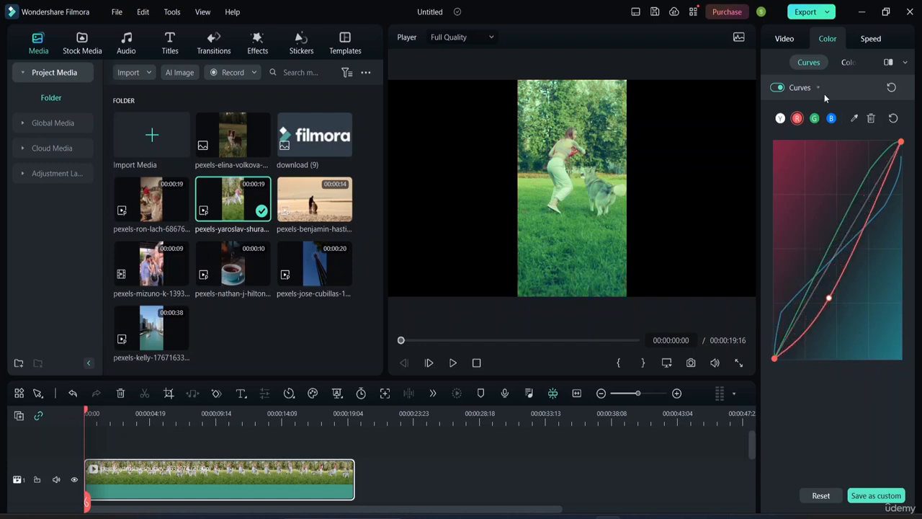
left_click(779, 118)
left_click_drag(865, 224, 803, 353)
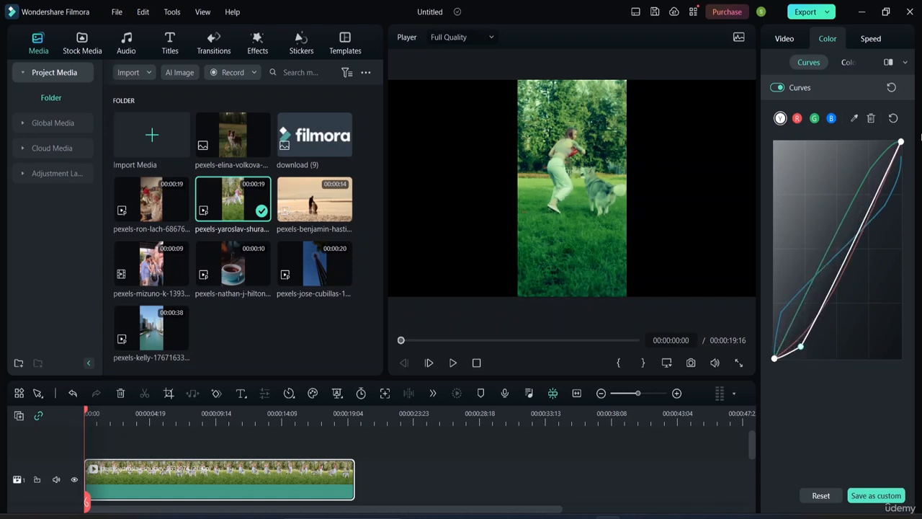
Step: Add a Y curve point by sampling a colour from the preview image, and reset both the Y and red curves
left_click(854, 118)
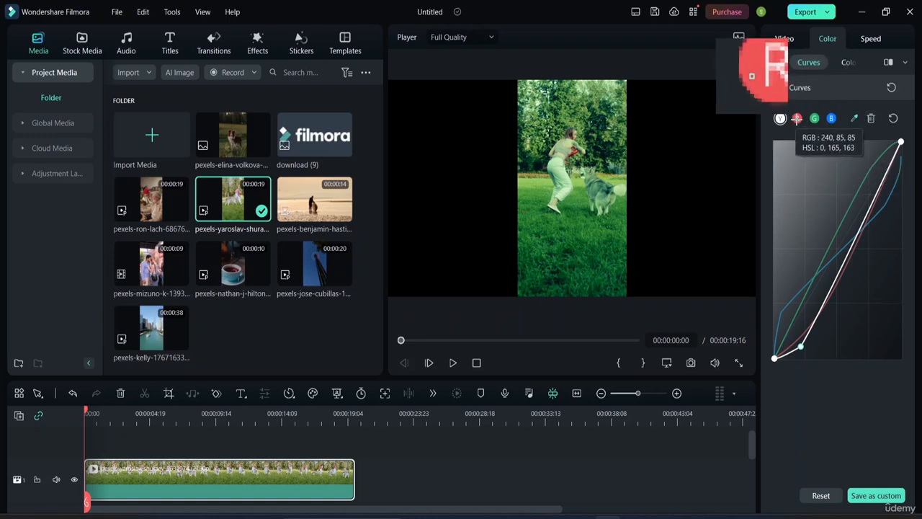
left_click(581, 130)
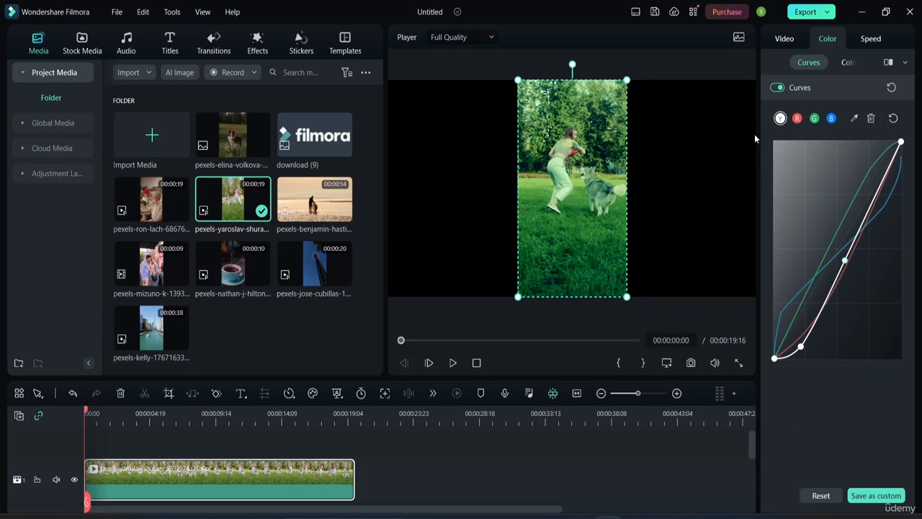
left_click(893, 118)
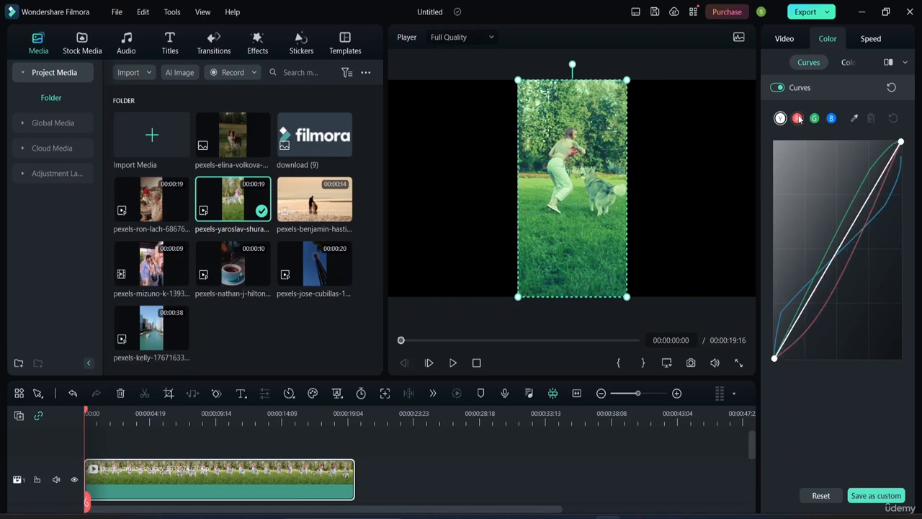
left_click(798, 118)
left_click(893, 118)
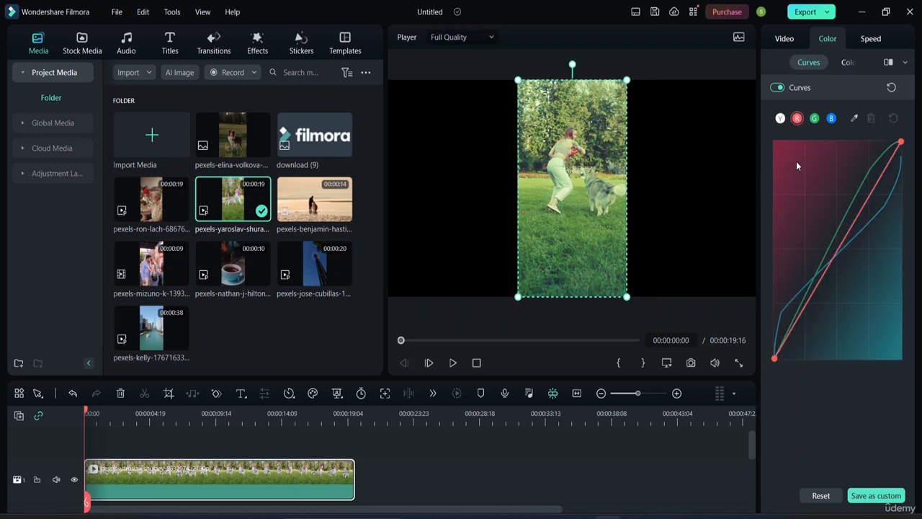
Step: Lower the brightness of the highlights and shadows in Color Wheels, with the shadows darkened more strongly, leaving the midtones near neutral
left_click(844, 63)
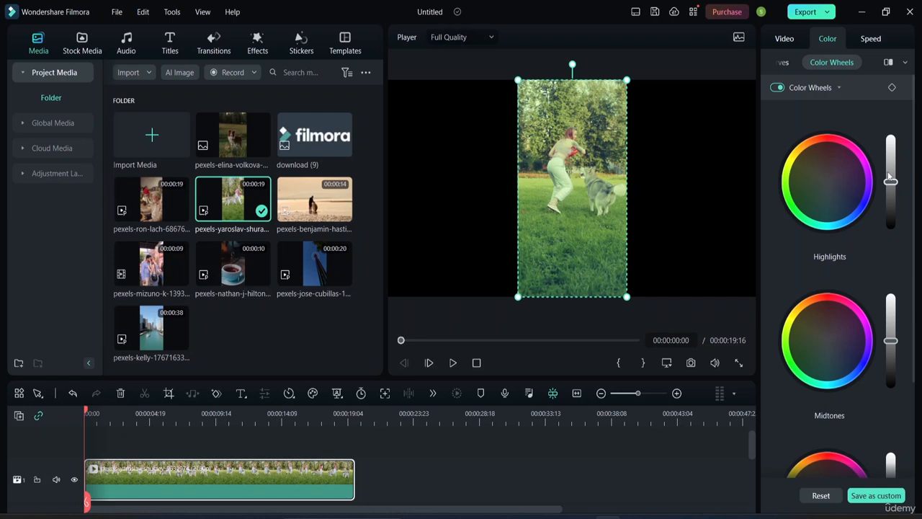
left_click_drag(890, 181, 890, 166)
left_click_drag(889, 144, 871, 197)
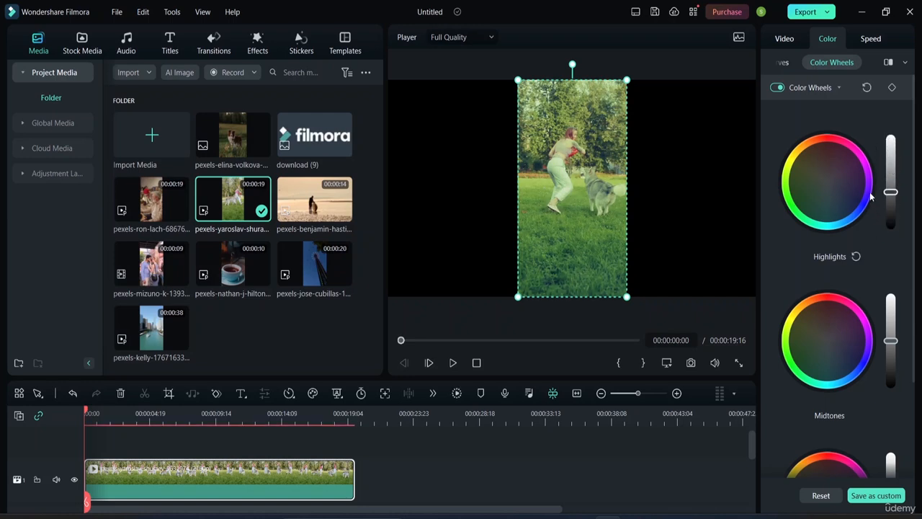
mouse_move(889, 345)
left_mouse_down()
mouse_move(890, 361)
mouse_move(891, 333)
mouse_move(890, 344)
left_mouse_up()
scroll(853, 411, "down", 3)
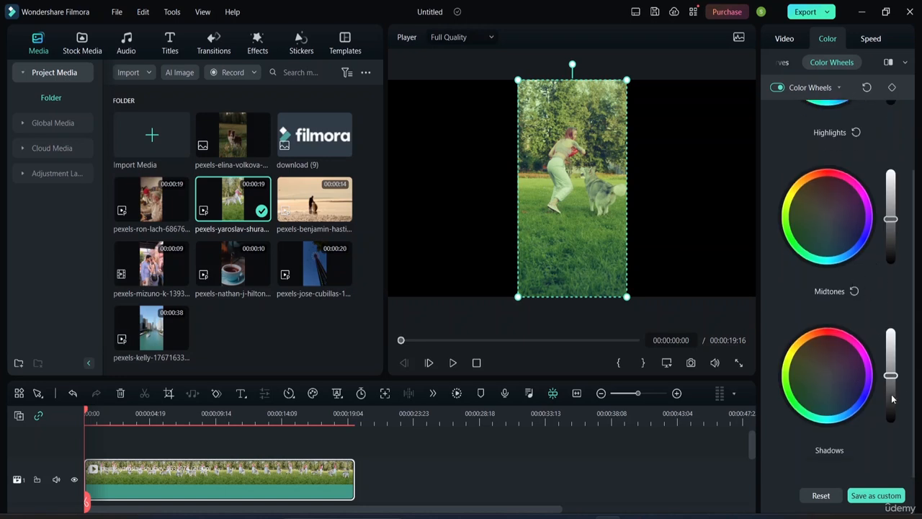
left_click_drag(890, 375, 895, 398)
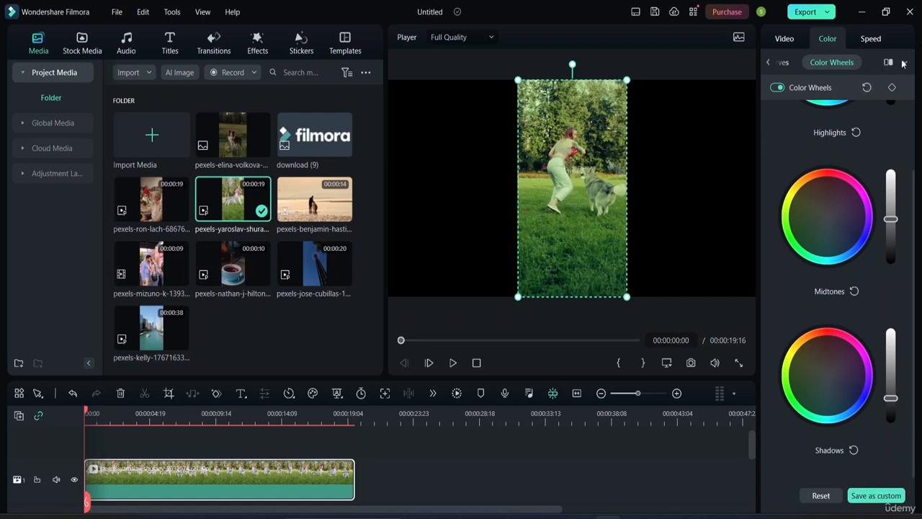
Step: Save the current grade as a custom colour preset named "Colour correction class"
left_click(875, 495)
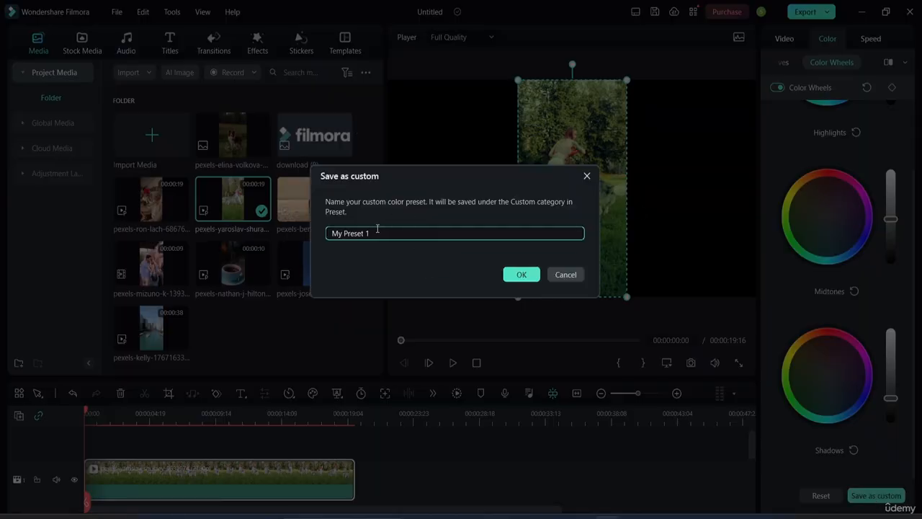
key("BackSpace")
key("BackSpace")
key("BackSpace")
key("BackSpace")
key("BackSpace")
key("BackSpace")
key("BackSpace")
key("BackSpace")
key("BackSpace")
key("BackSpace")
type("Colour correction class")
left_click(523, 276)
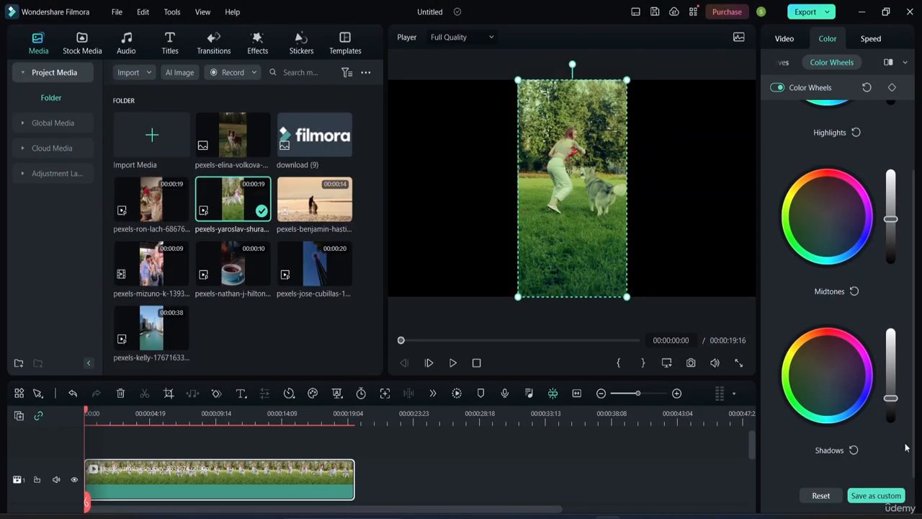
left_click(864, 498)
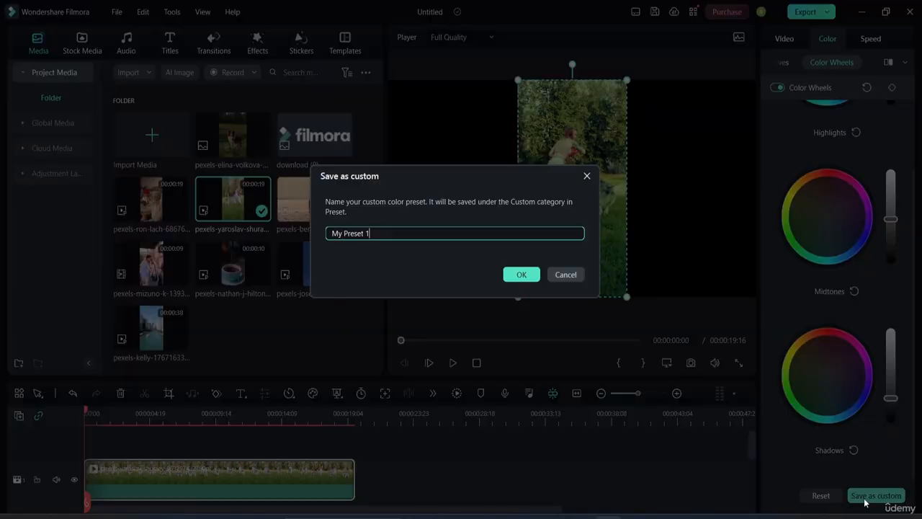
left_click(587, 176)
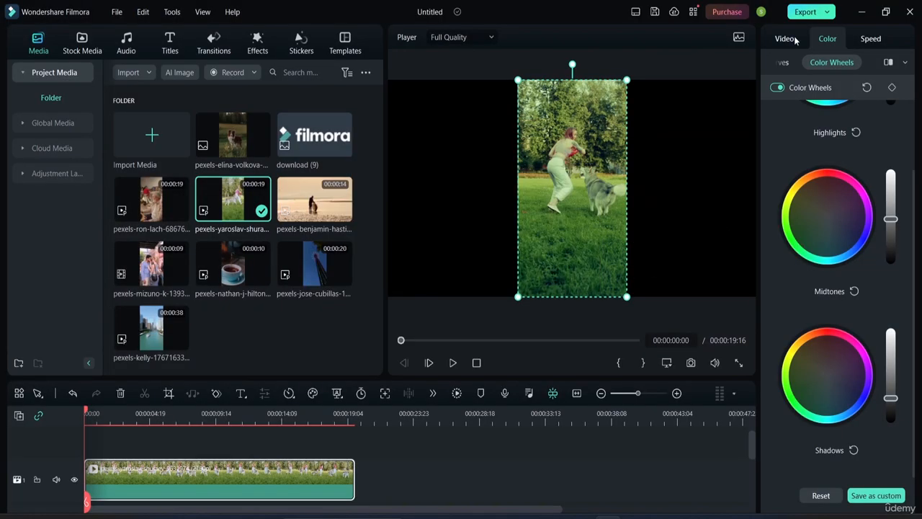
Step: Compare the clip before and after grading in side-by-side, left/right split and top/bottom split views, and leave the comparison
left_click(906, 64)
left_click(889, 62)
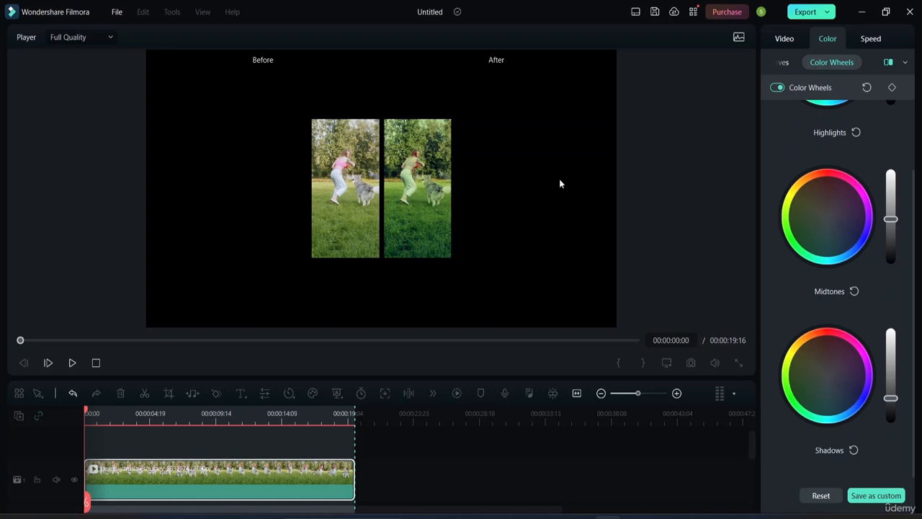
left_click(905, 63)
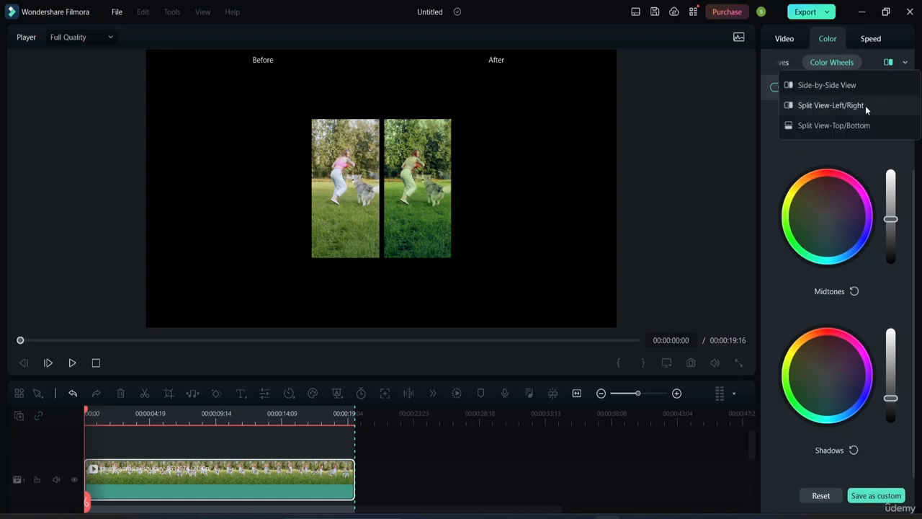
left_click(866, 105)
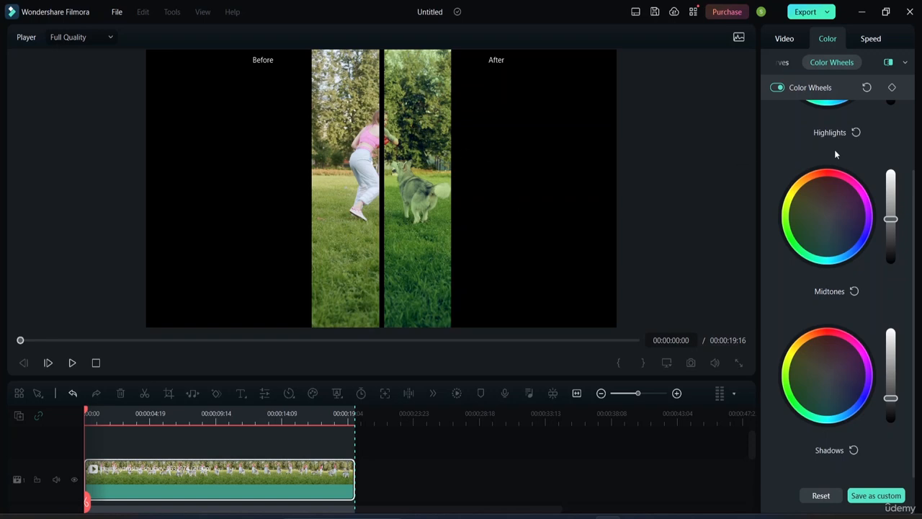
left_click(905, 62)
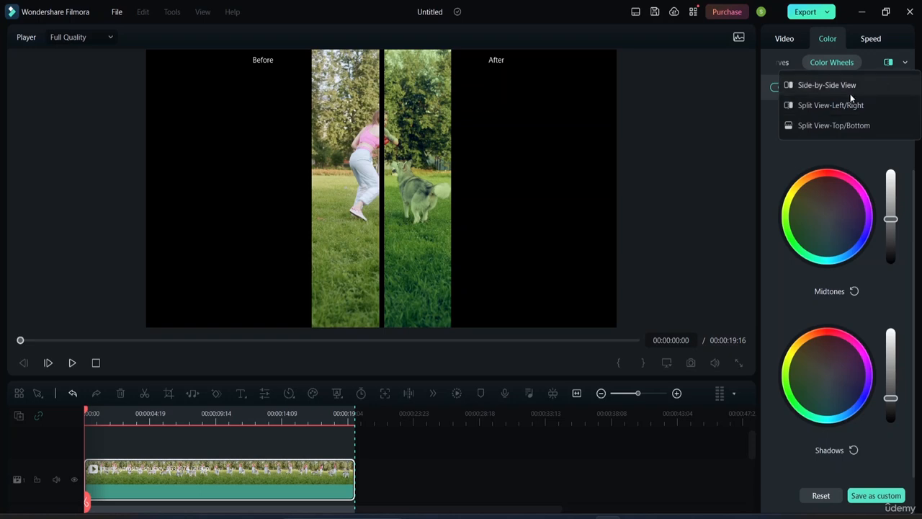
left_click(849, 130)
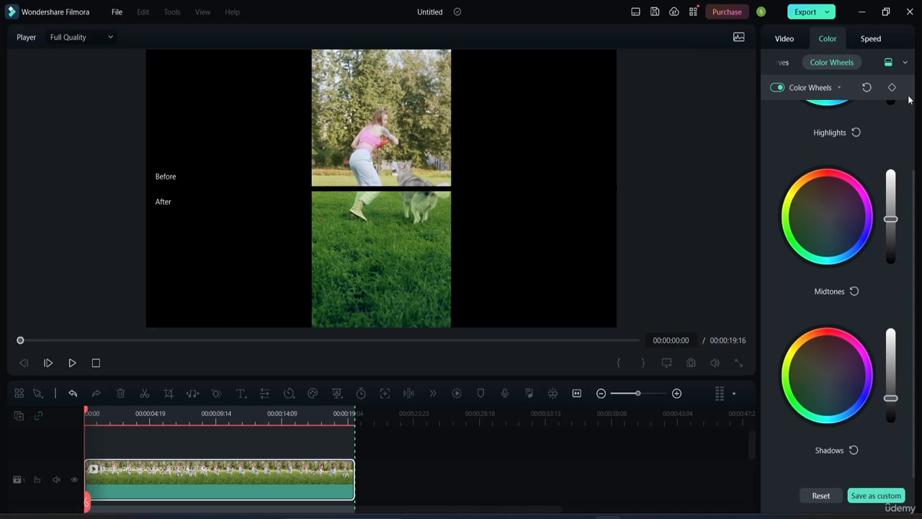
left_click(905, 63)
left_click(848, 86)
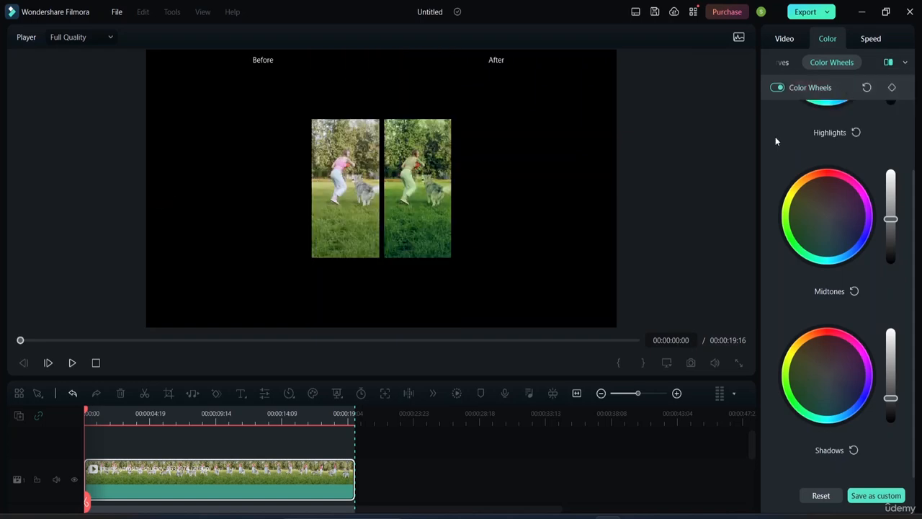
left_click(490, 449)
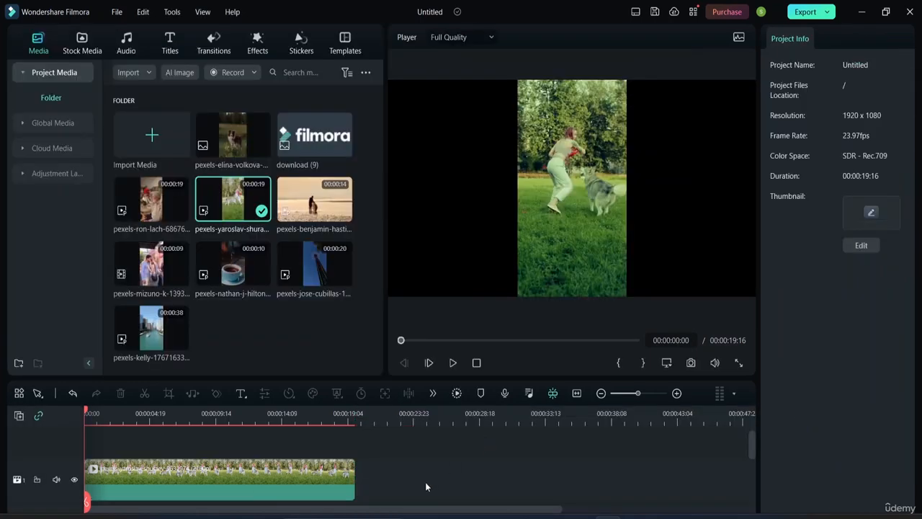
Step: Reselect the graded clip and review its Basic and HSL colour settings
left_click(575, 211)
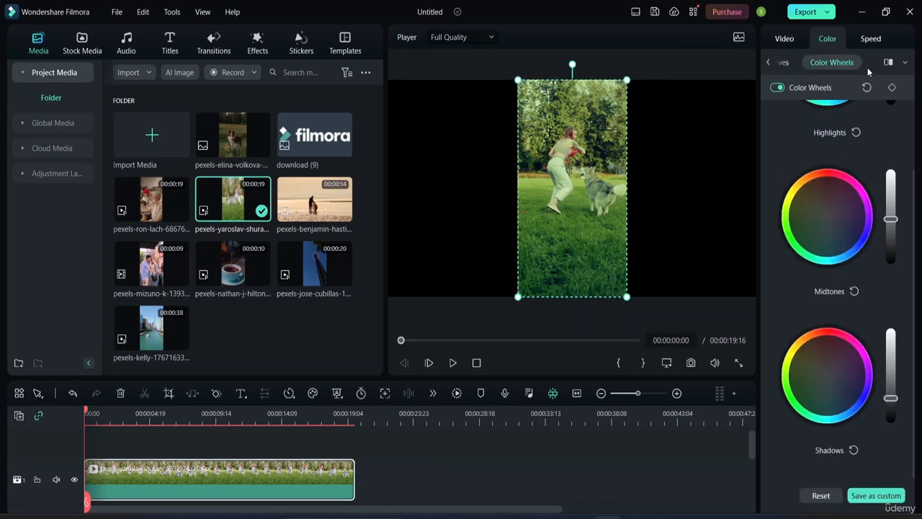
left_click(768, 62)
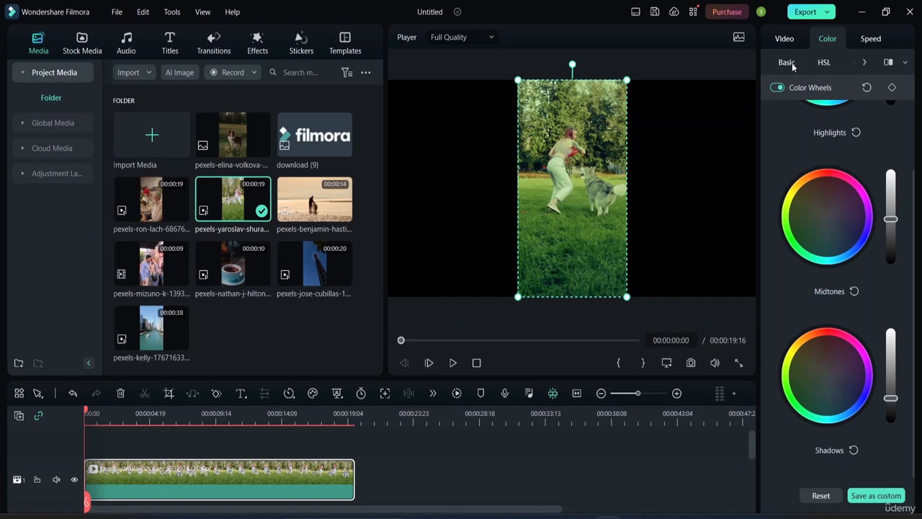
left_click(787, 62)
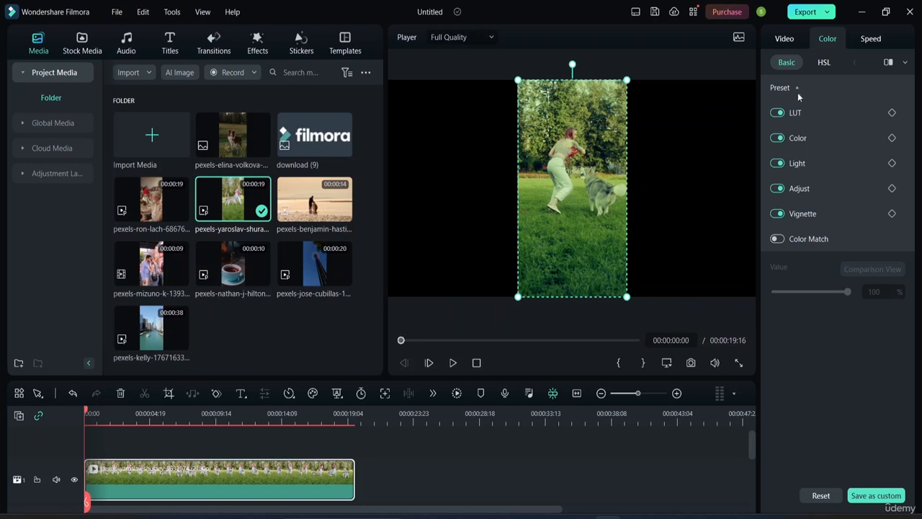
left_click(823, 63)
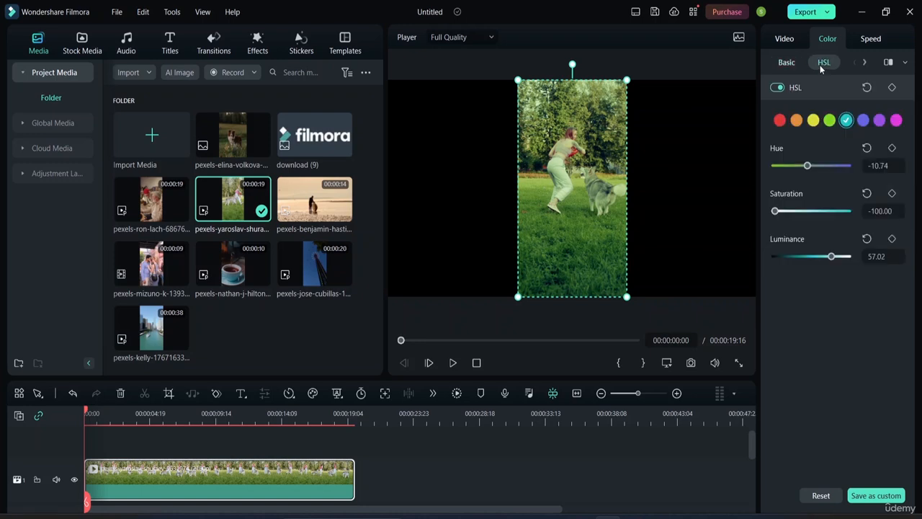
left_click(862, 63)
left_click(768, 62)
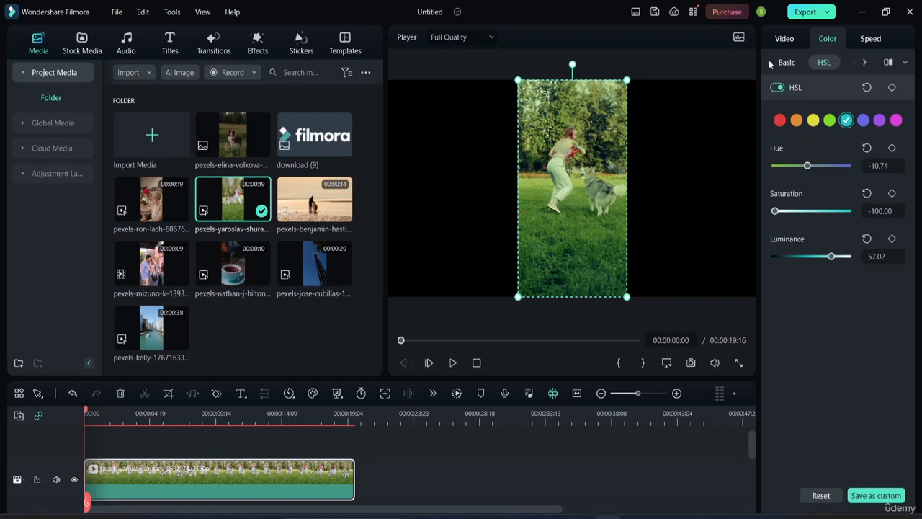